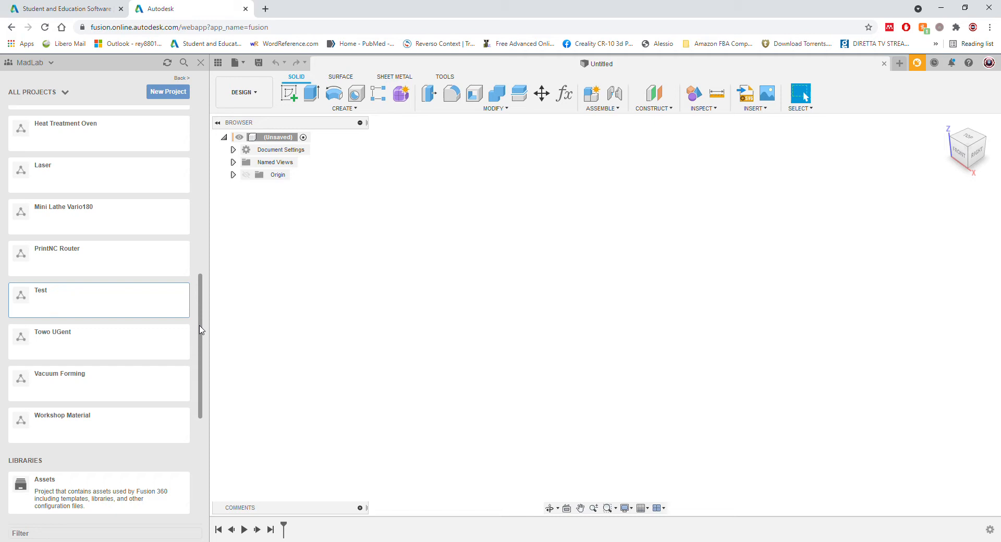
Step: Copy the Haas Mini Mill CAM Template from the Towo UGent project into the CAM TUTORIAL folder of the Test project
left_click(109, 342)
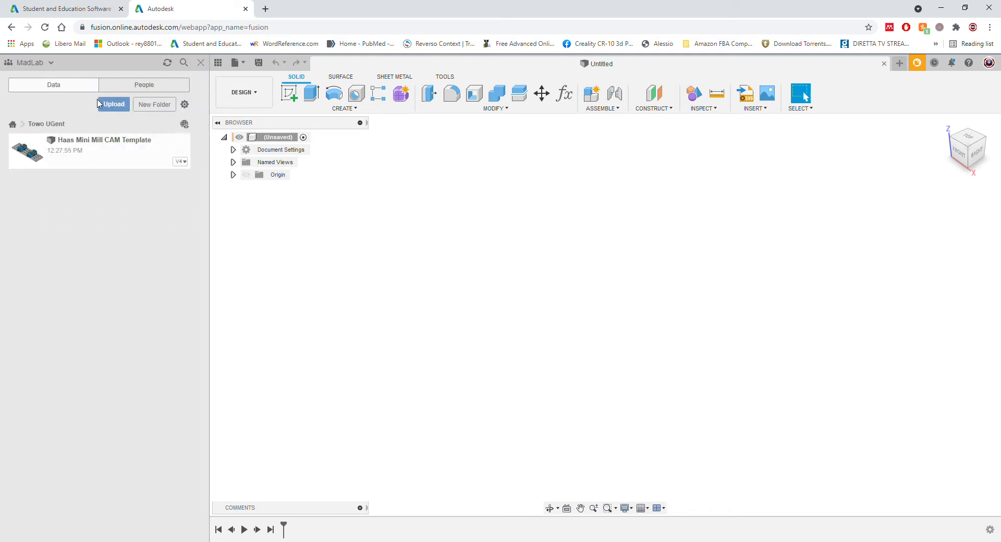
right_click(116, 154)
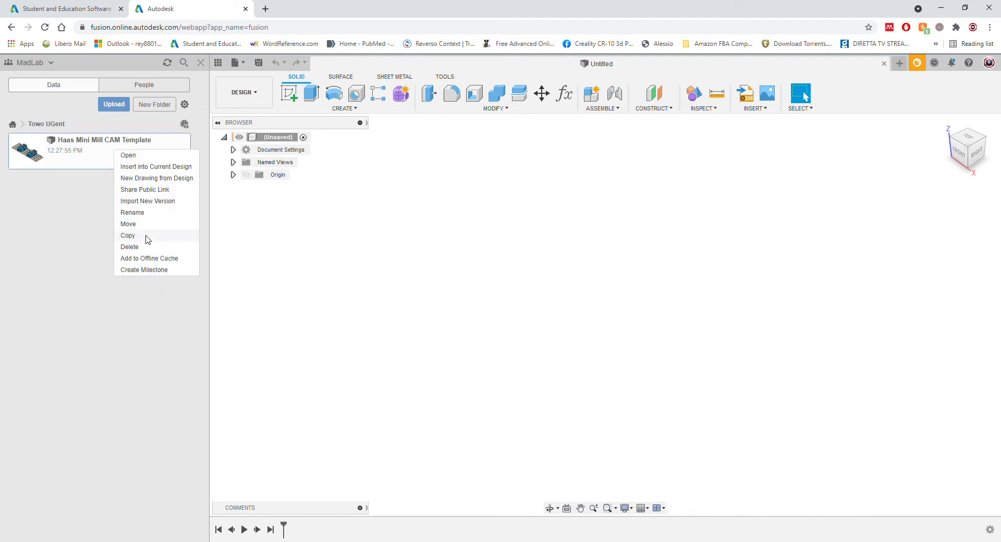
left_click(128, 235)
left_click(337, 306)
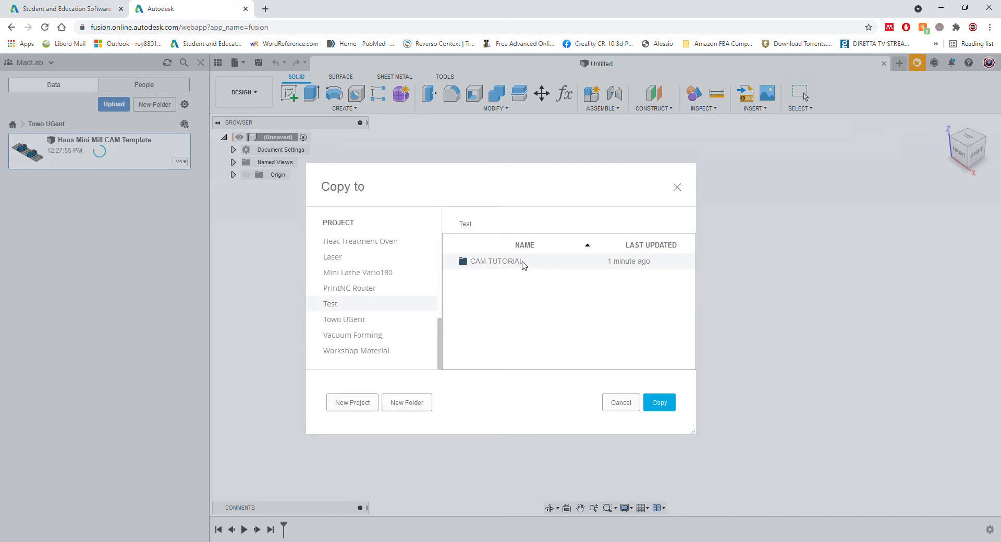
double_click(524, 263)
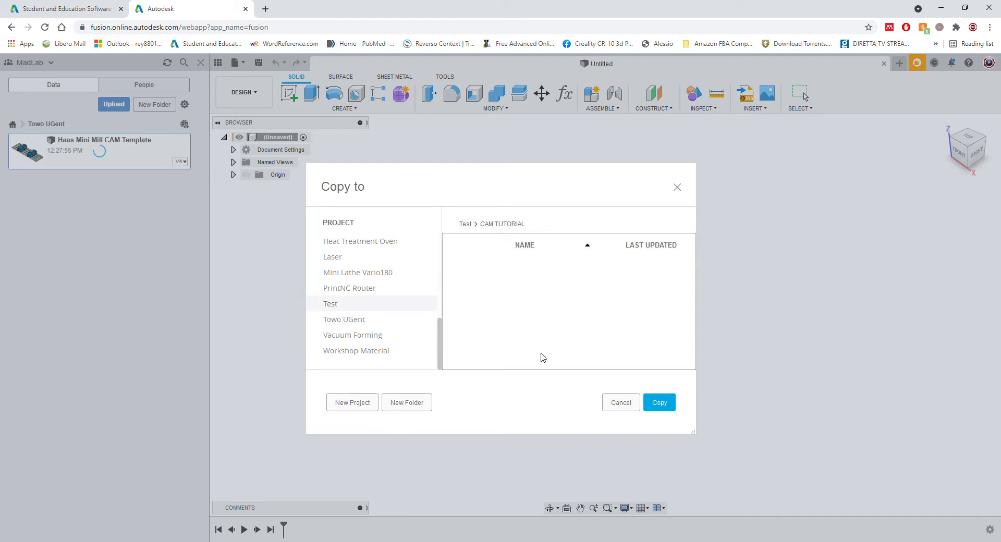
left_click(659, 402)
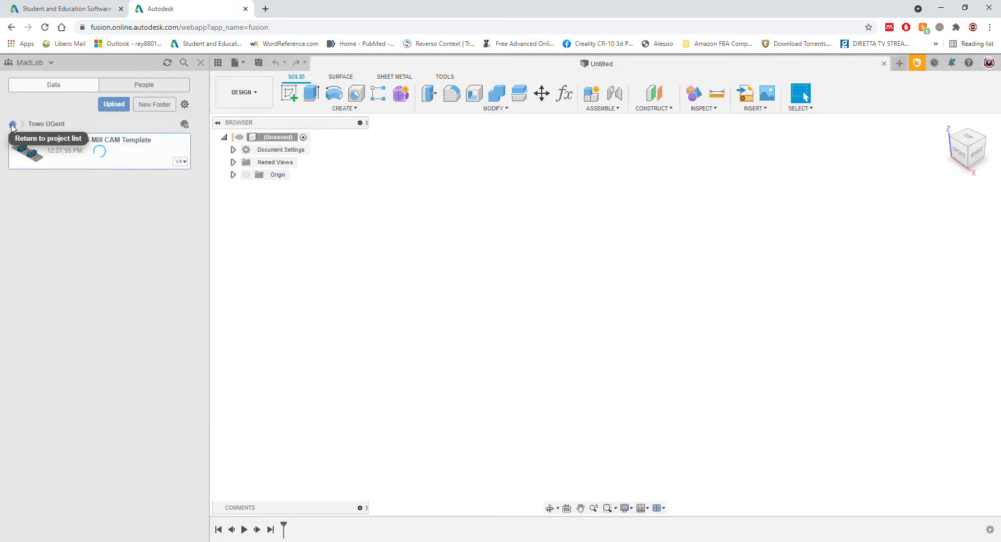
Step: Open the AC Motor Mount design from the CAM TUTORIAL folder in the Test project
left_click(12, 126)
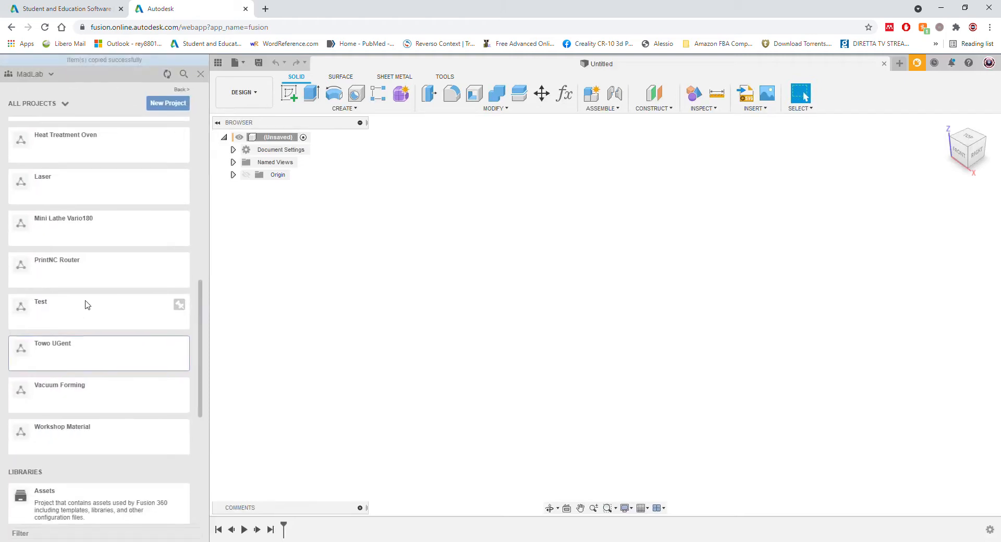
left_click(76, 310)
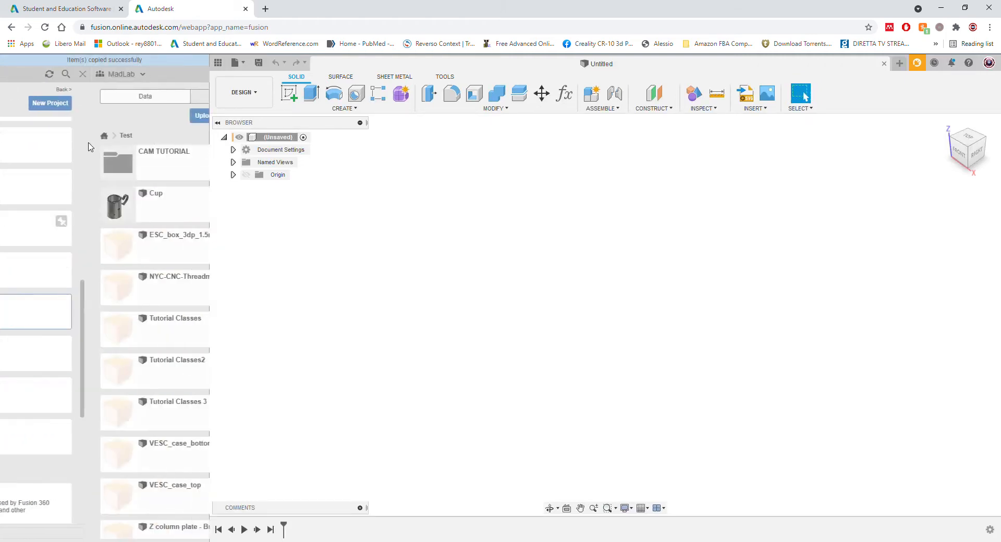
left_click(111, 160)
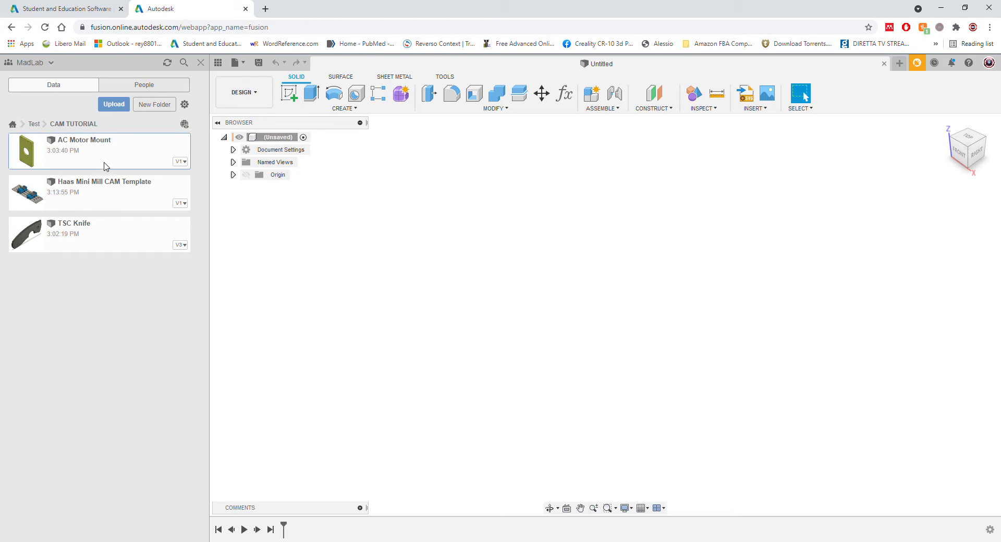
double_click(107, 143)
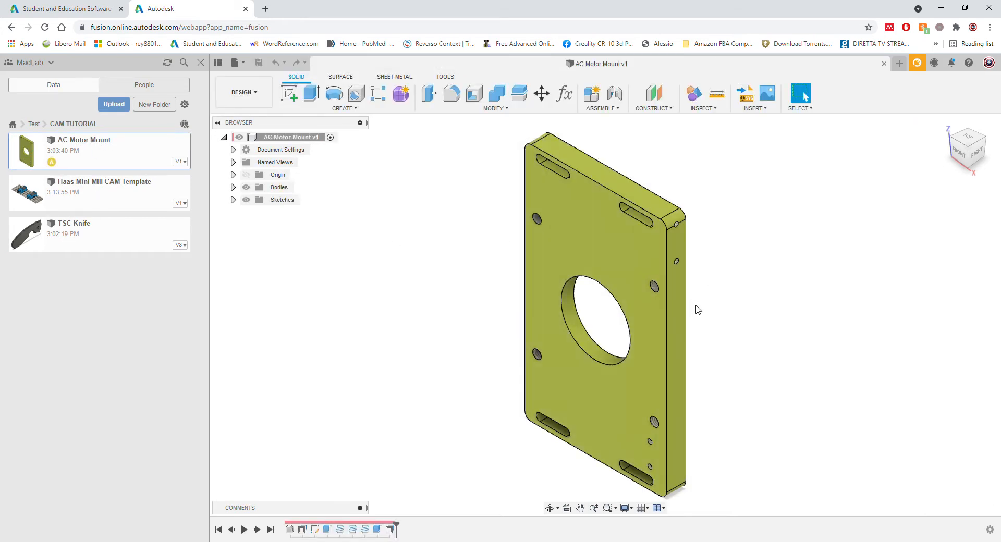
Step: Measure the motor mount plate's height, width and thickness using its outer edges
middle_click_drag(646, 344, 642, 272, "shift")
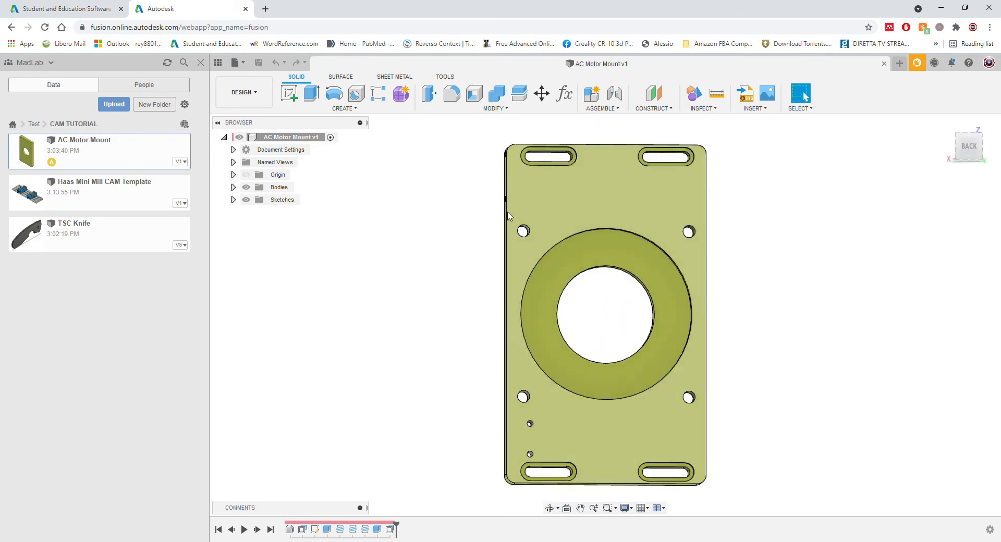
left_click(593, 146)
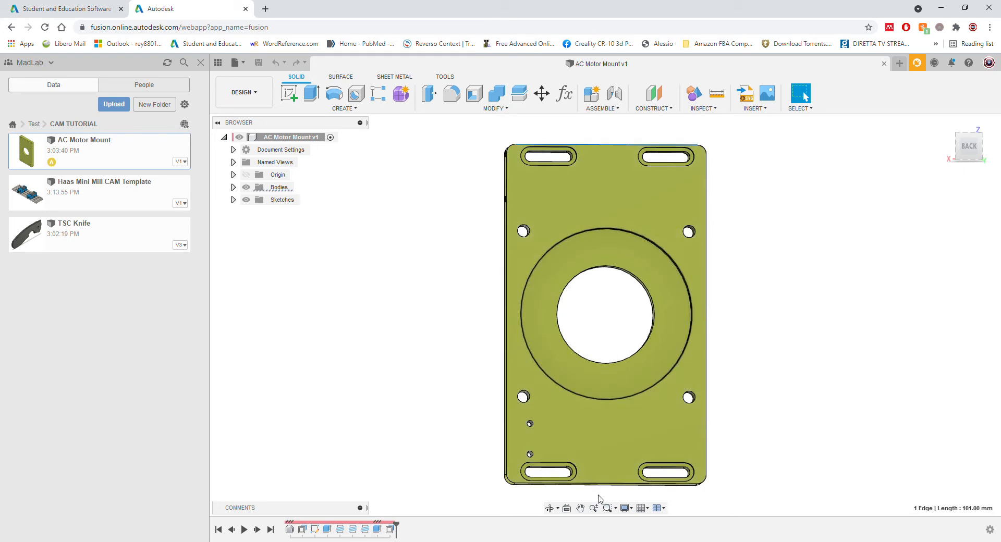
left_click(613, 482, "ctrl")
left_click(598, 479, "ctrl")
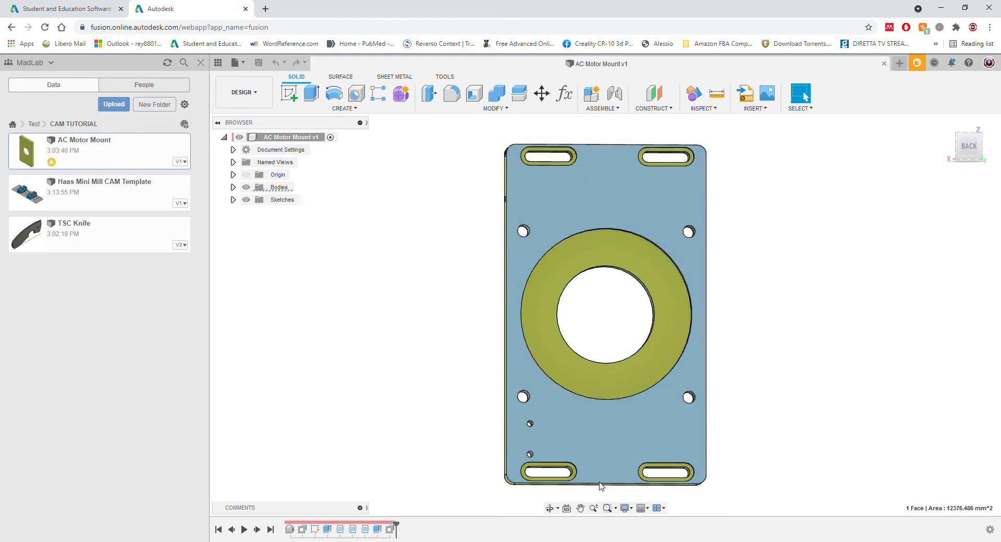
left_click(590, 149, "ctrl")
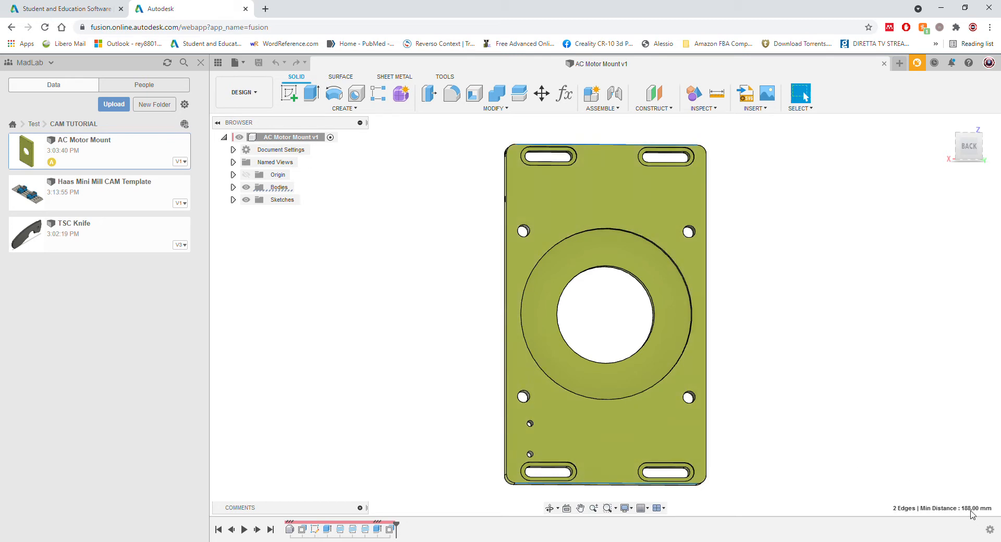
left_click(705, 265)
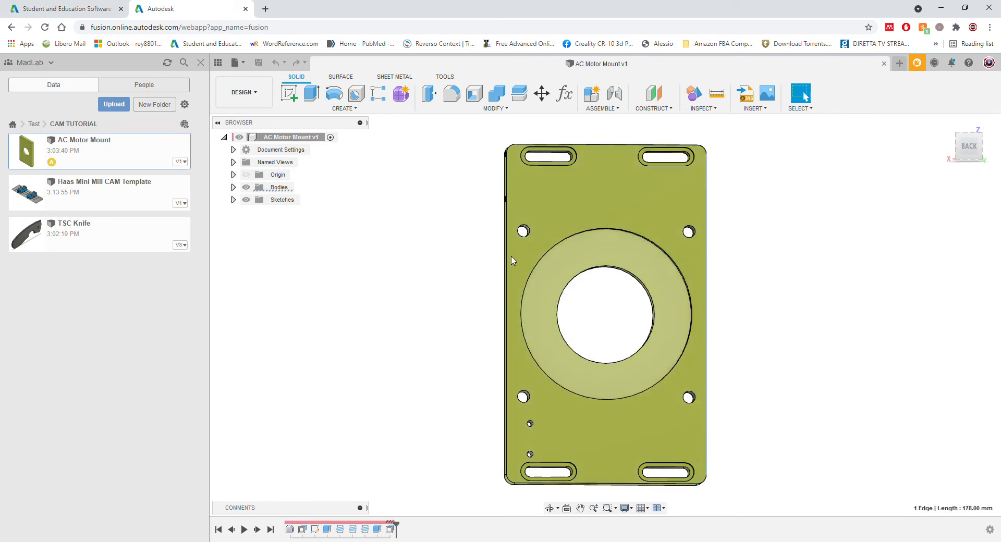
left_click(506, 259, "ctrl")
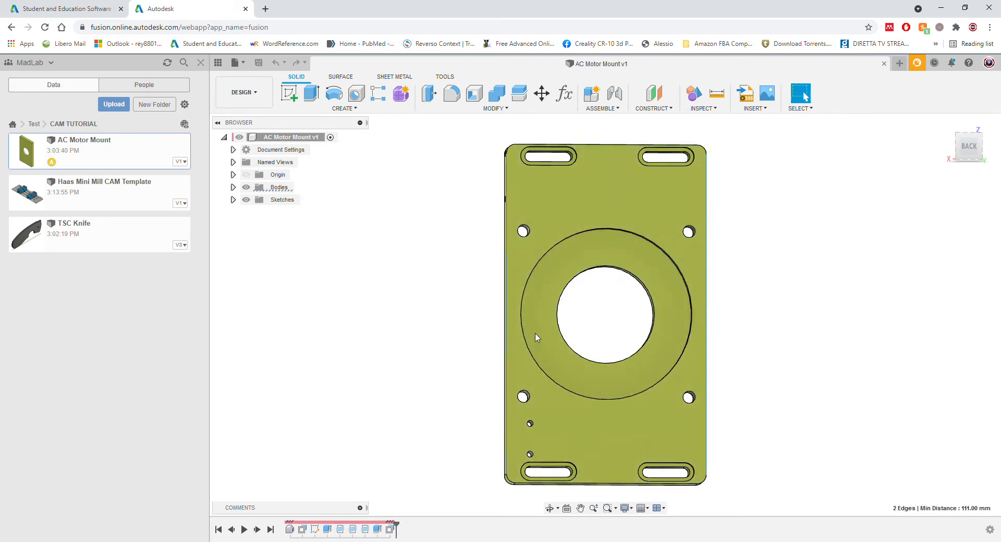
middle_click_drag(473, 358, 568, 424, "shift")
left_click(625, 451)
Step: Open the Haas Mini Mill CAM Template copy from the CAM TUTORIAL folder
middle_click_drag(724, 411, 111, 189, "shift")
double_click(110, 189)
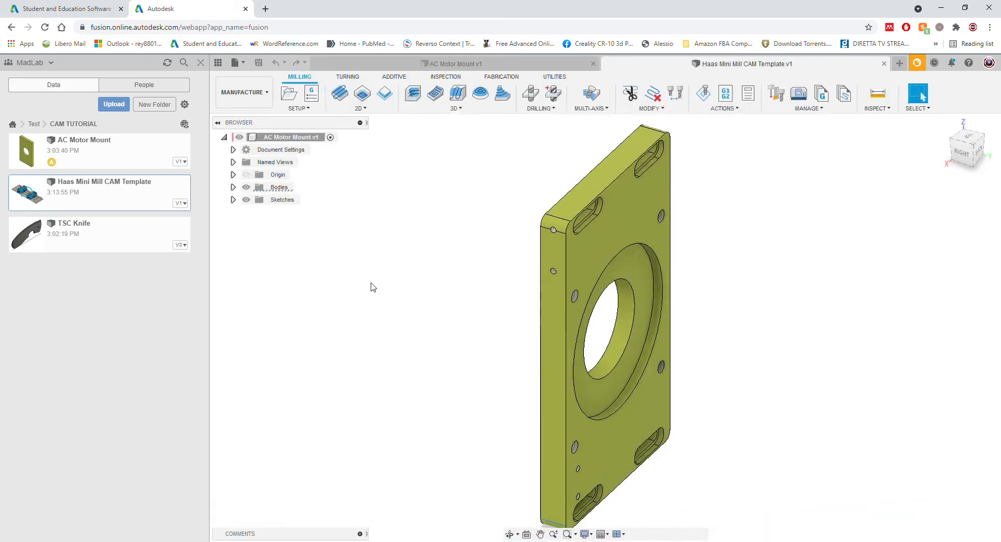
left_click(384, 69)
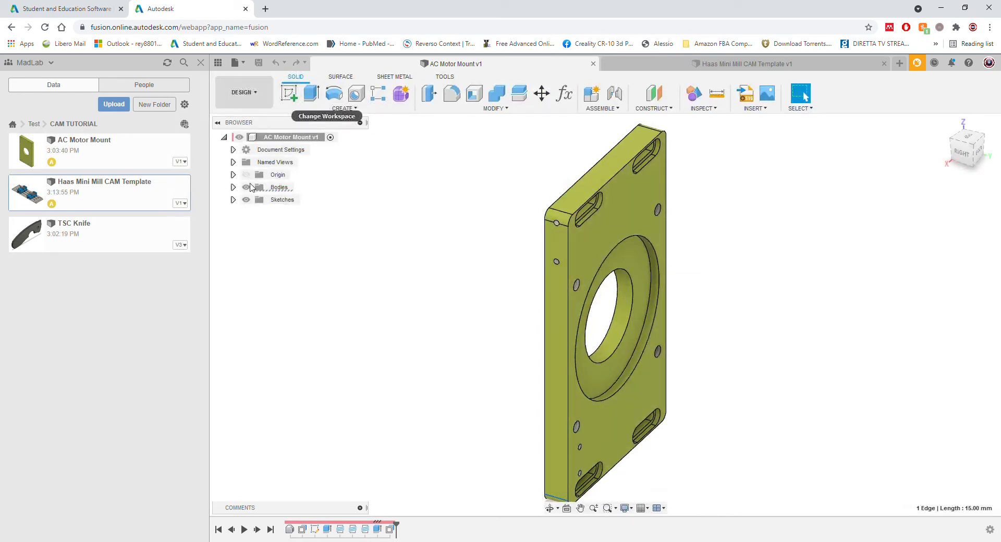
left_click(255, 94)
left_click(259, 212)
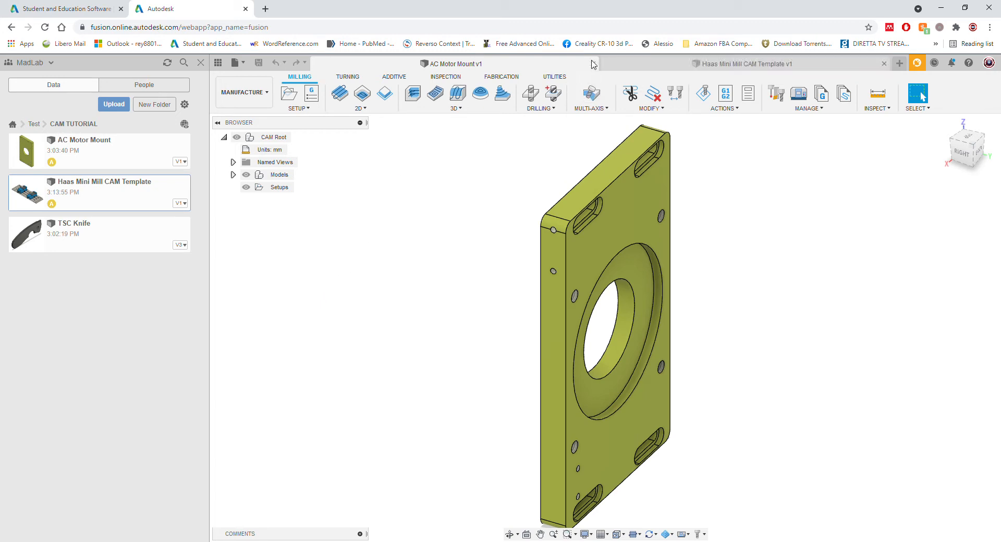
left_click(242, 93)
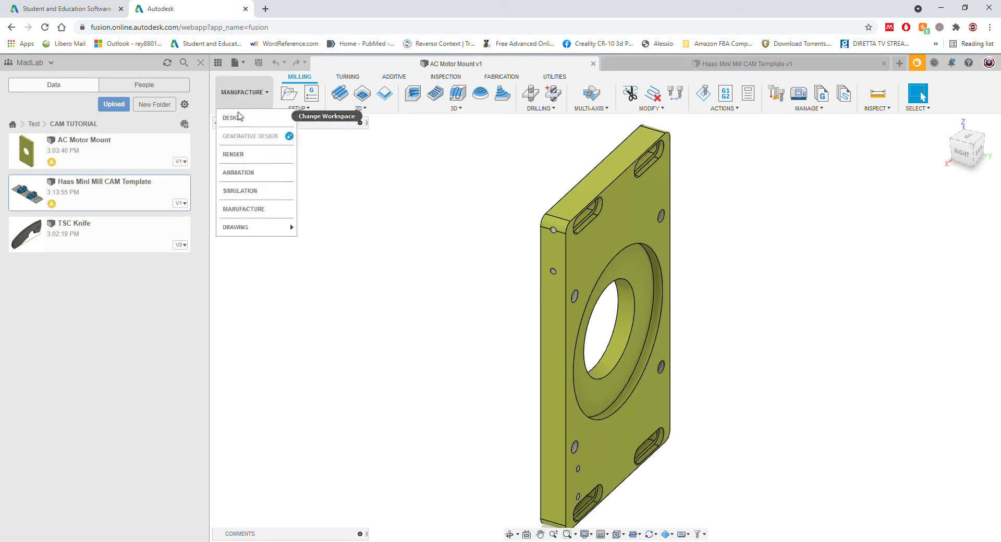
left_click(250, 134)
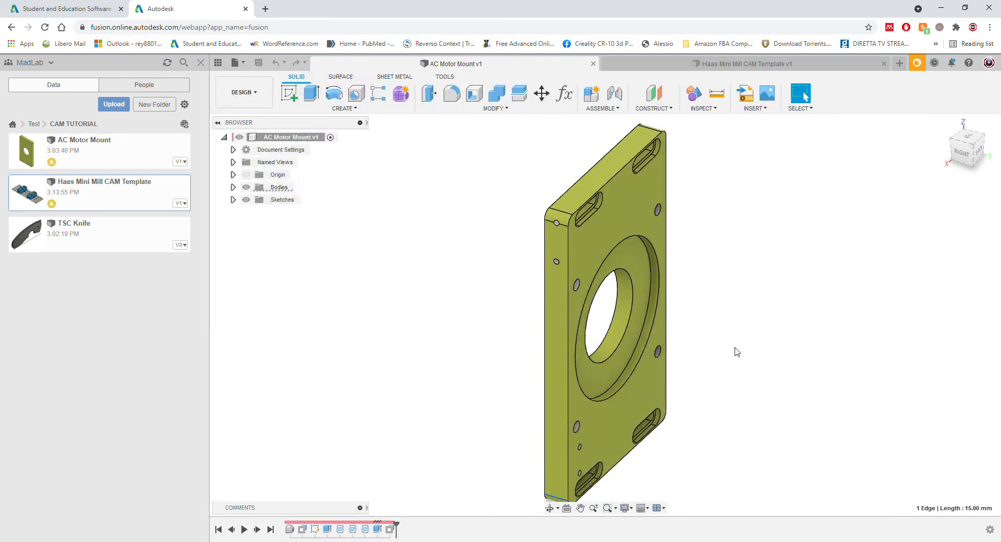
Step: Switch the Haas Mini Mill CAM Template to the Design workspace
left_click(686, 64)
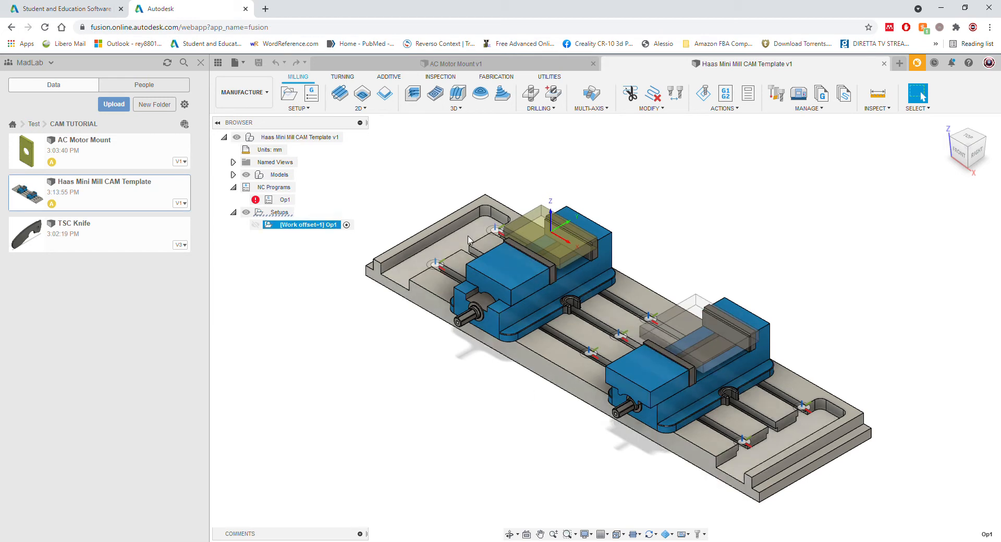
left_click(242, 94)
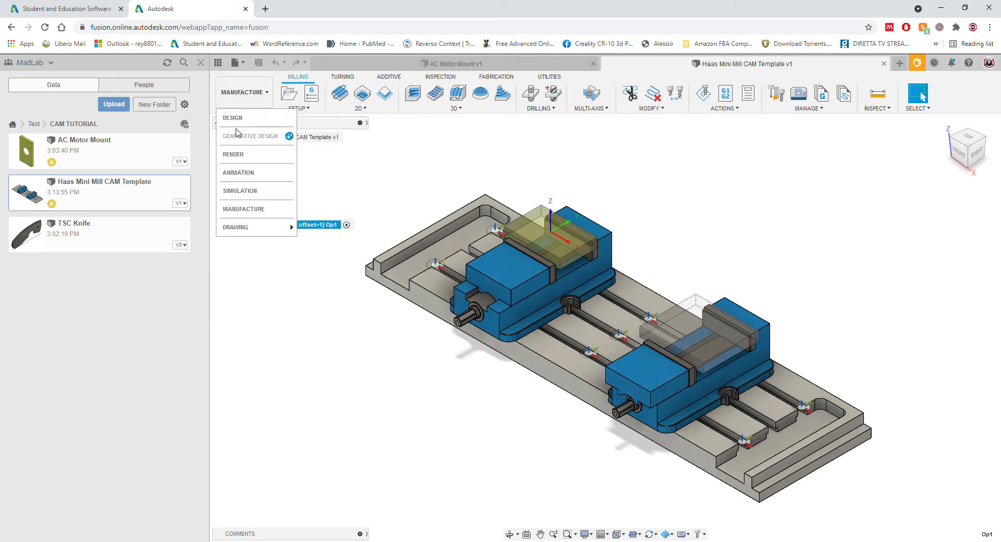
left_click(254, 119)
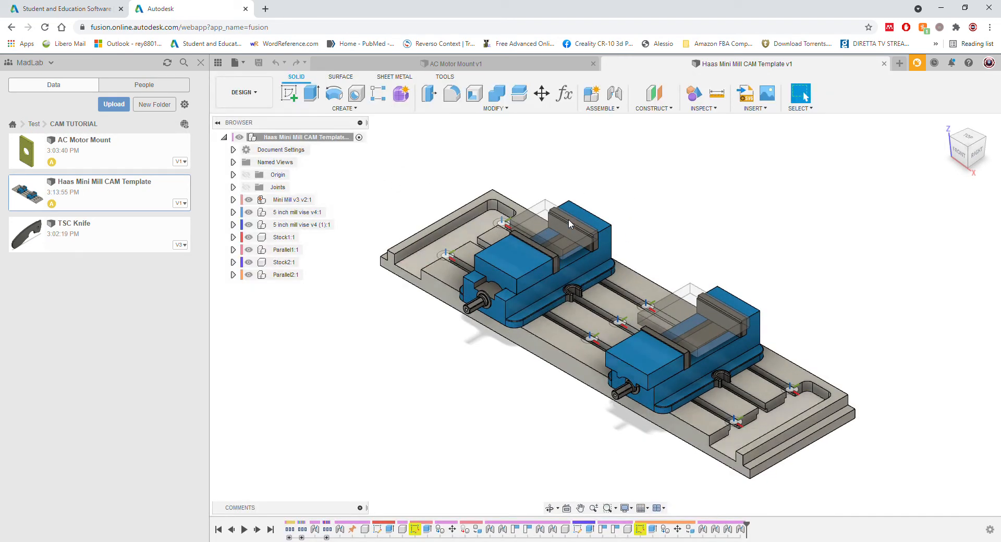
Step: Insert the AC Motor Mount into the Haas Mini Mill CAM Template at its default position
left_click(70, 153)
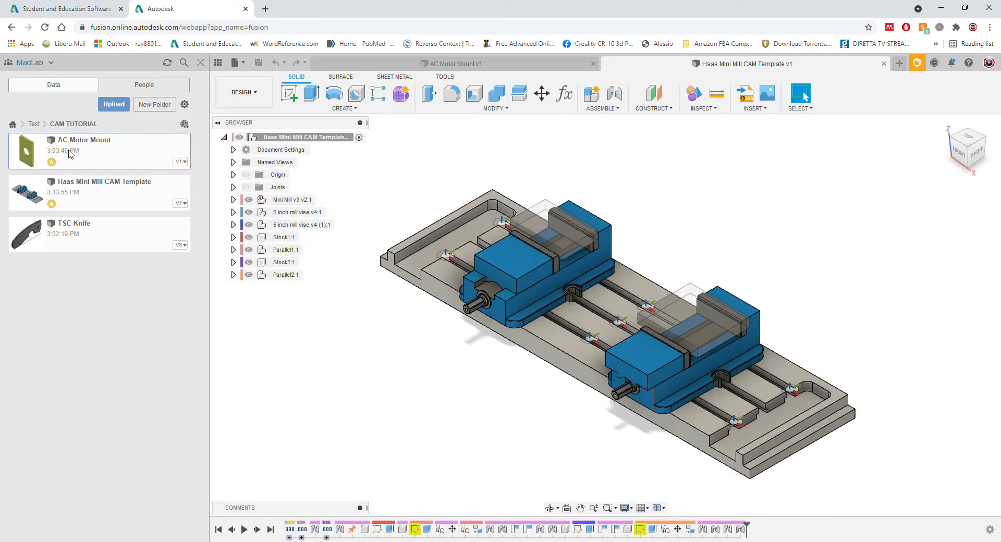
right_click(107, 154)
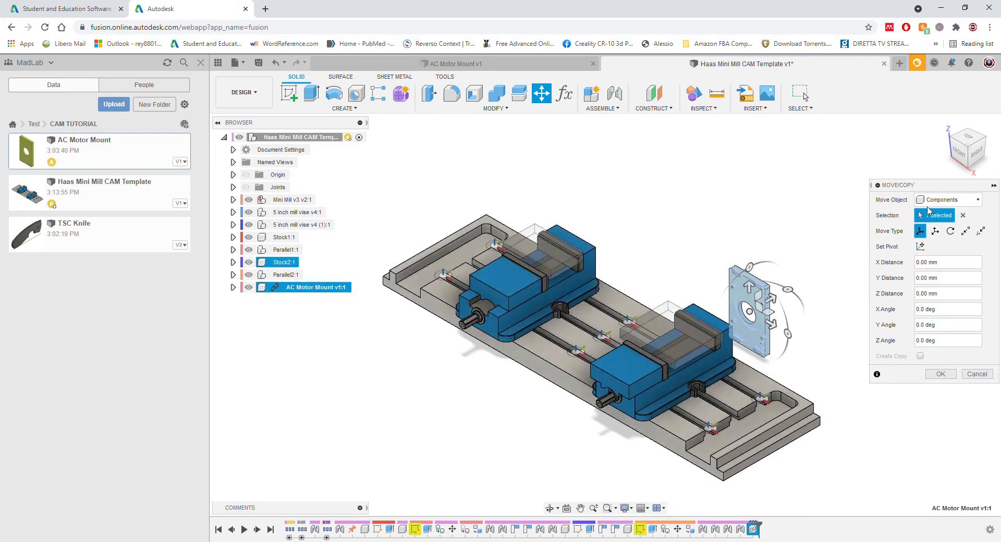
left_click(941, 374)
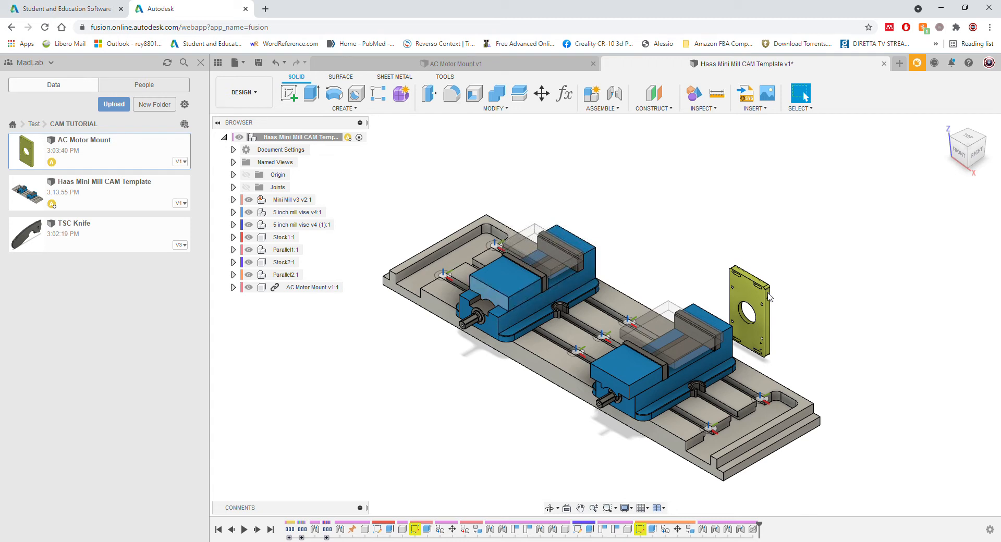
Step: Try moving the inserted AC Motor Mount freely away from the vises, and revert its position
left_click_drag(738, 225, 760, 233)
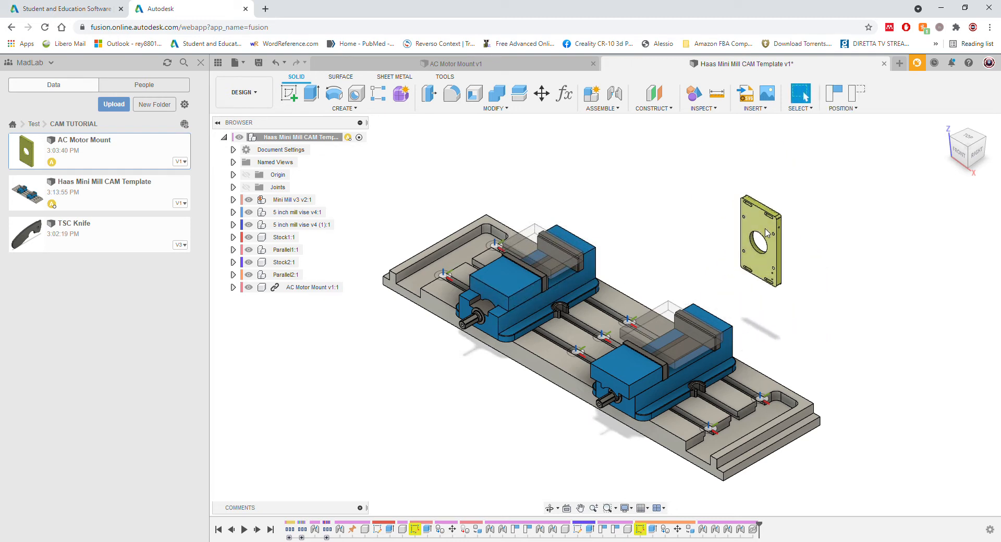
left_click(864, 91)
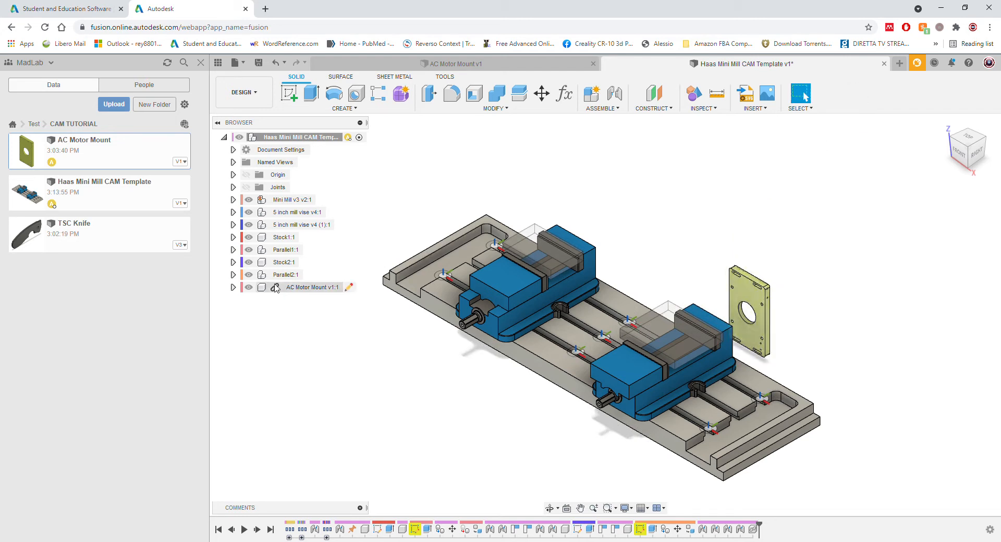
Step: Show Sketch1 in the linked AC Motor Mount's source design and save the part
left_click(349, 287)
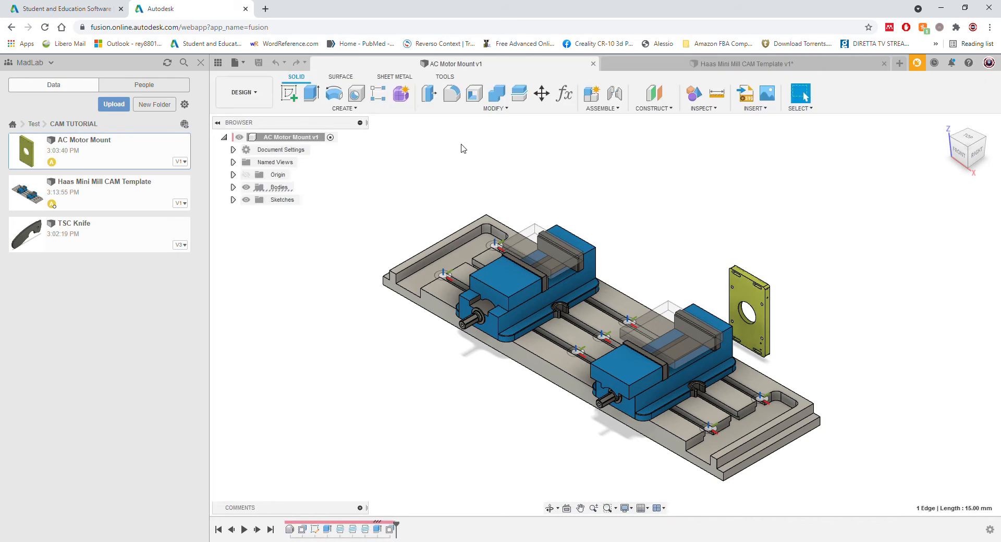
left_click(233, 200)
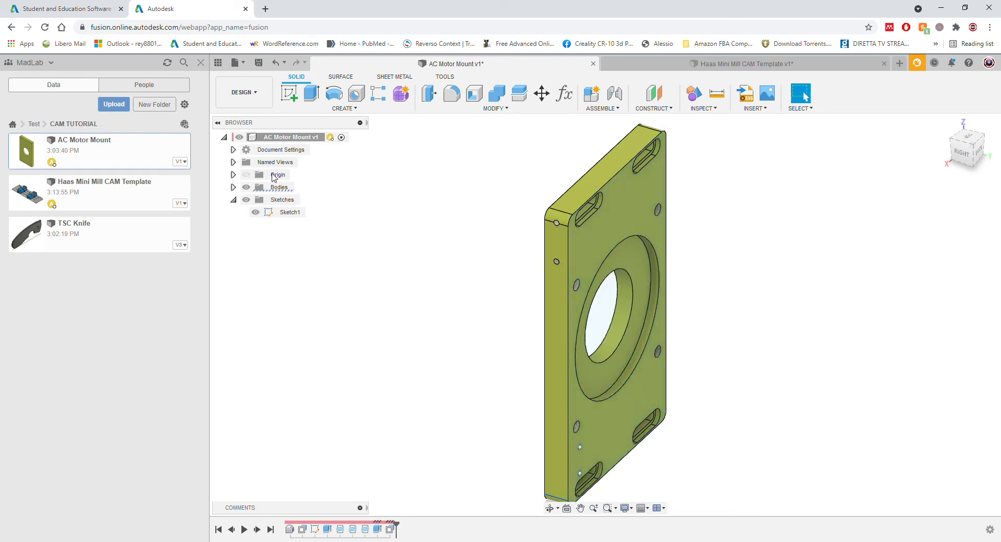
left_click(233, 188)
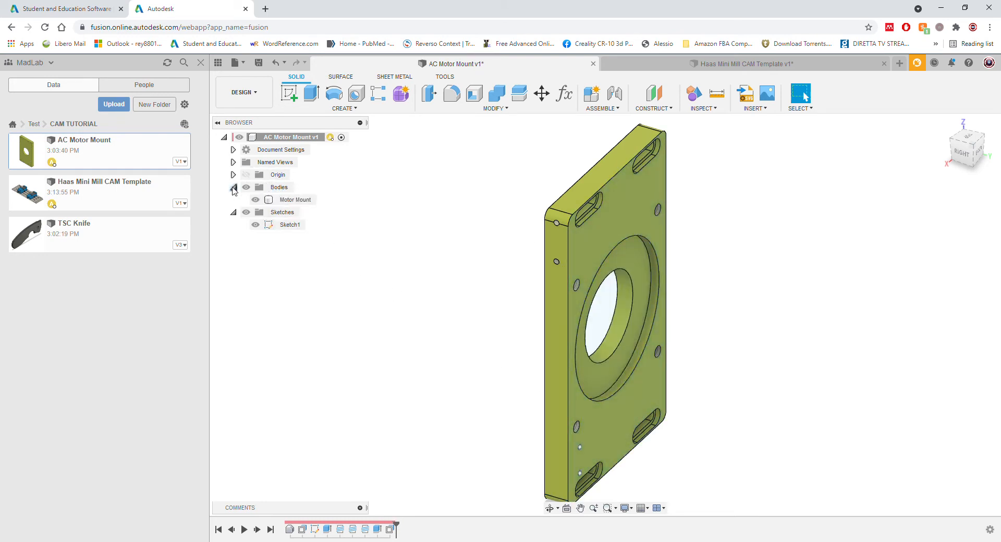
left_click(233, 188)
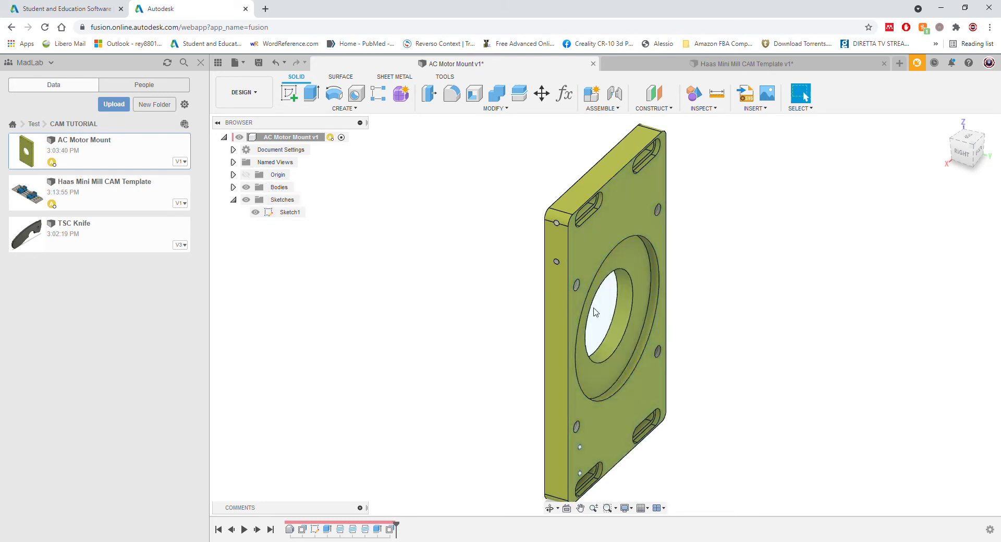
left_click(259, 63)
key("Return")
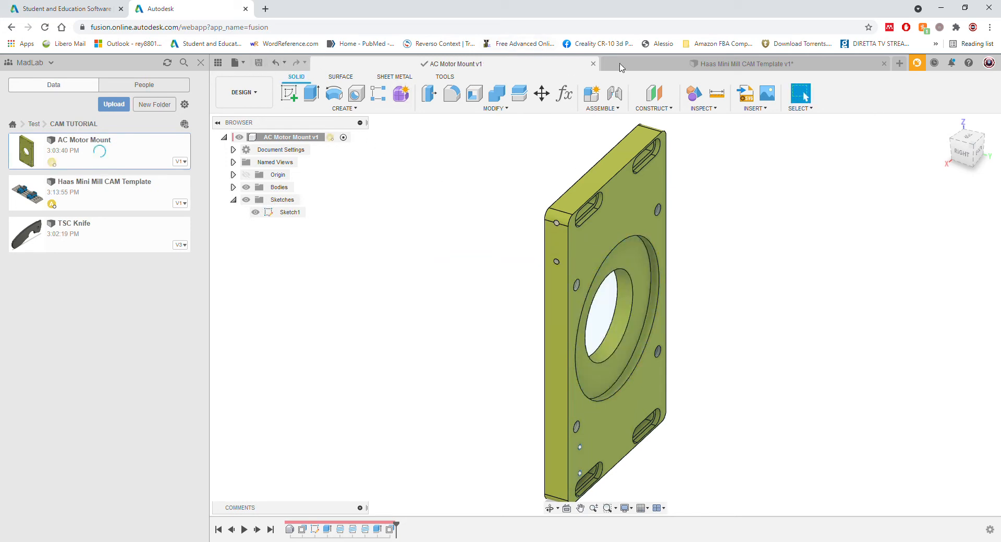
Step: Update the out-of-date AC Motor Mount link in the Haas Mini Mill CAM Template
left_click(620, 65)
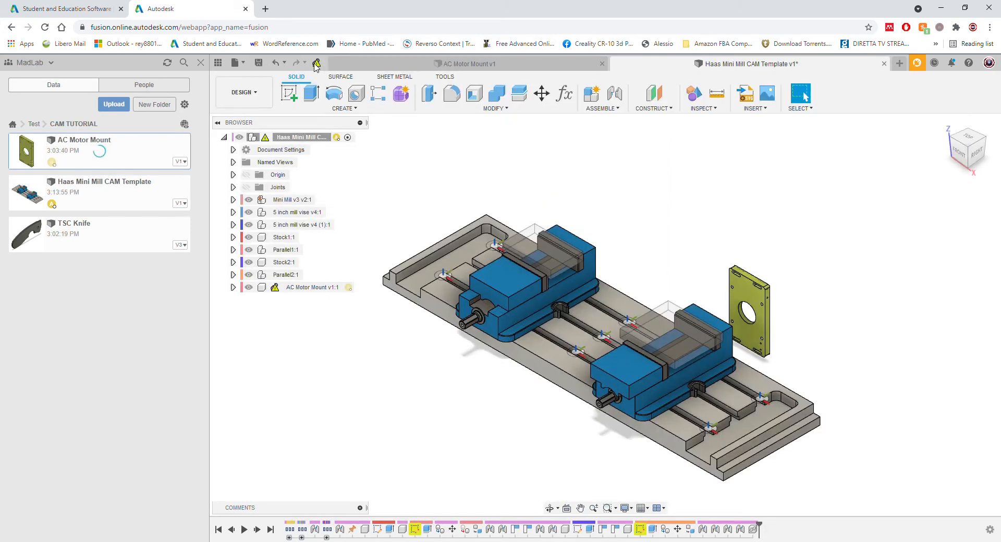
left_click(317, 63)
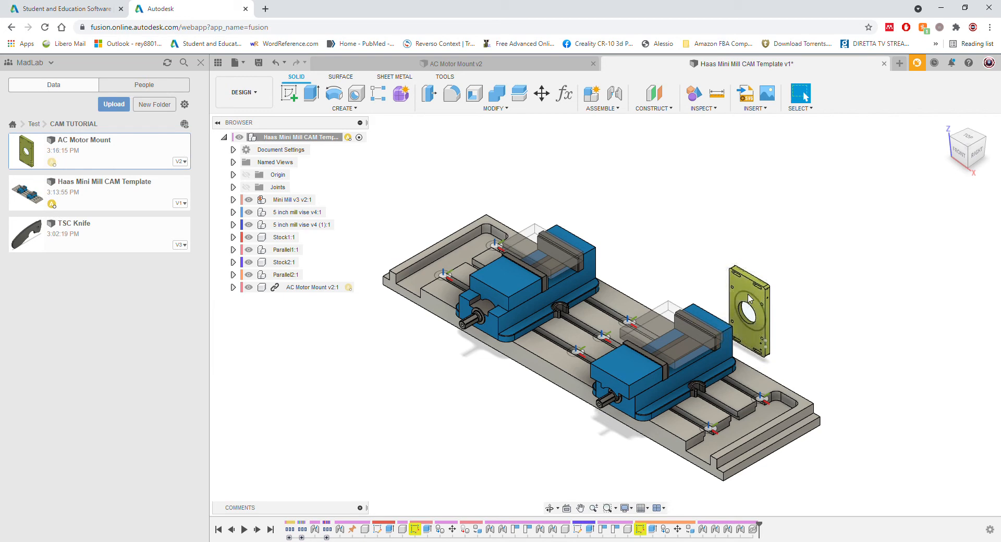
Step: Hide the sketches in the AC Motor Mount's source design and save the part as a new version
left_click(525, 66)
left_click(246, 200)
left_click(233, 200)
left_click(259, 63)
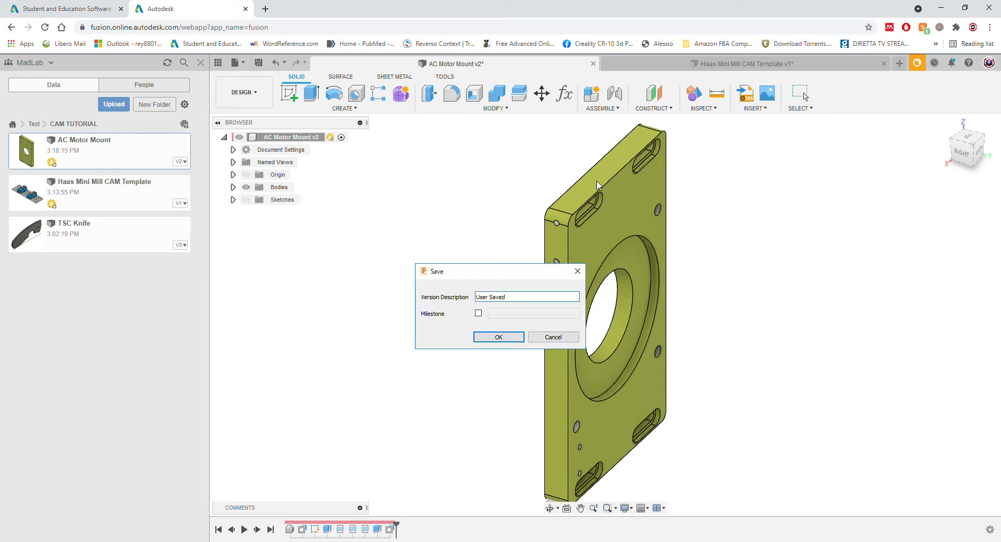
key("Return")
Step: Return to the Haas Mini Mill CAM Template and bring the linked AC Motor Mount up to its latest saved version
left_click(663, 67)
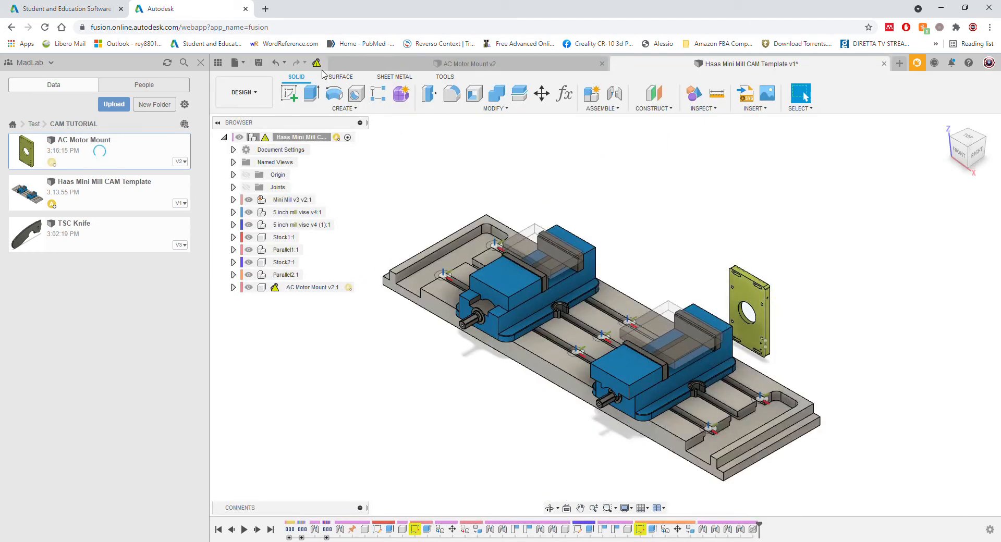
right_click(304, 288)
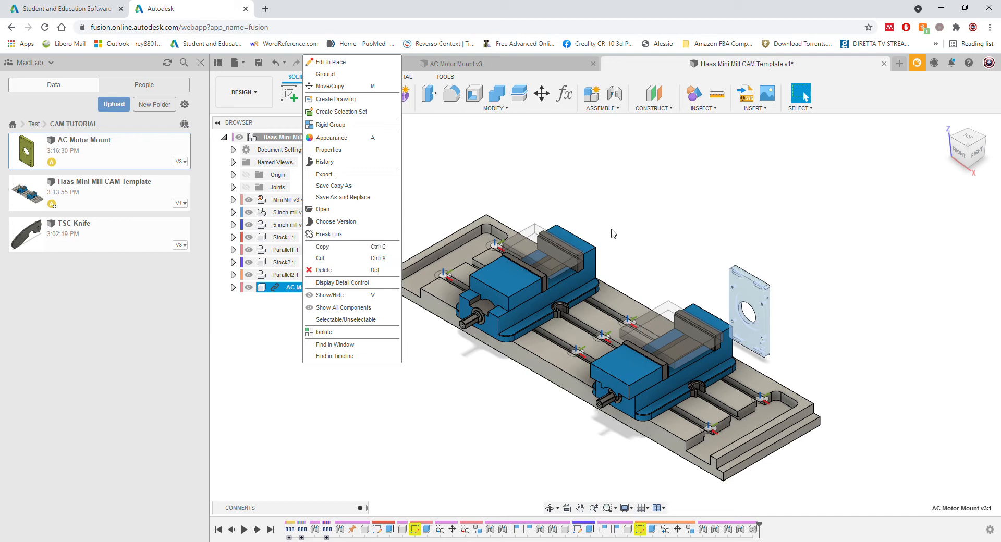
left_click(648, 234)
left_click(674, 230)
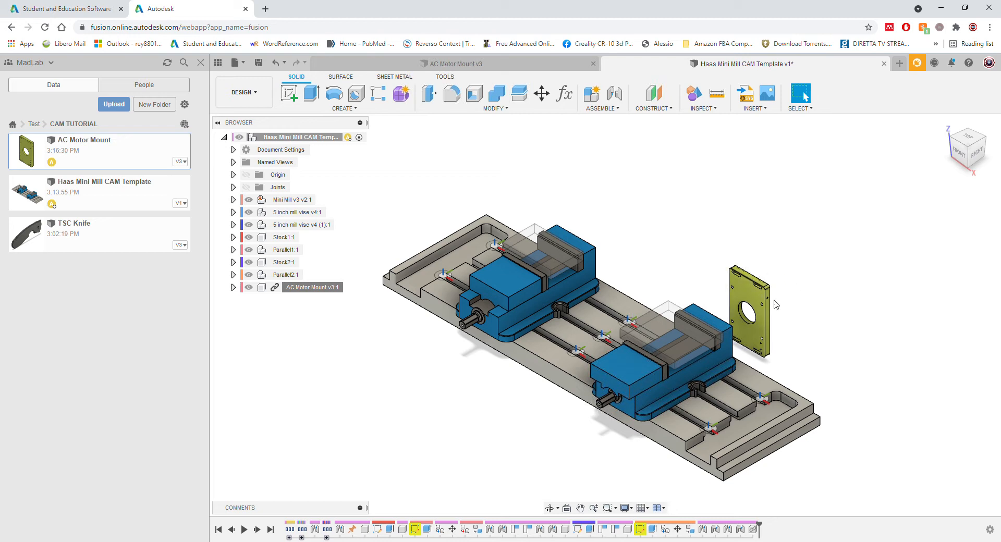
Step: Hide the project data list and open the template's parameters, placing the dialog so the first vise stays visible
scroll(544, 264, "up", 3)
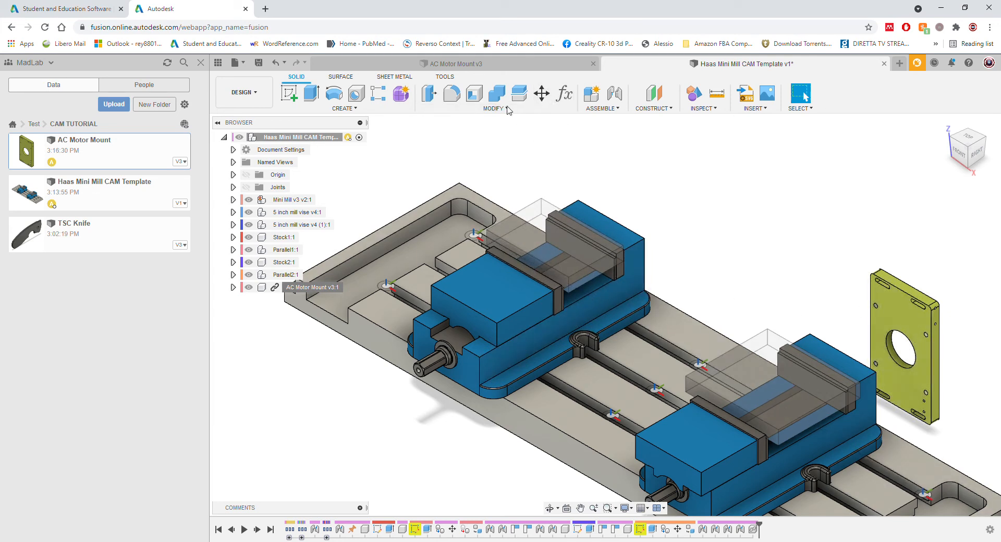
left_click(218, 62)
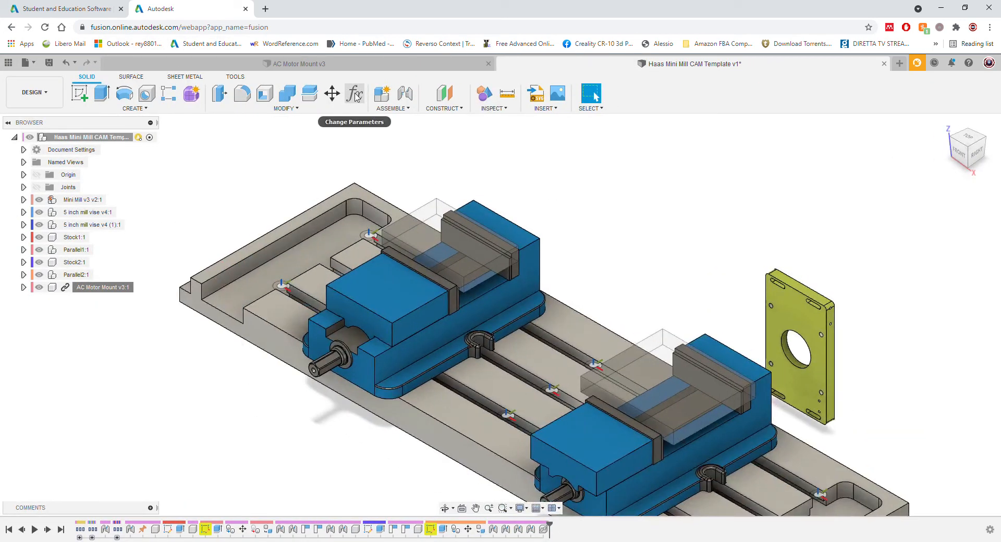
left_click(285, 109)
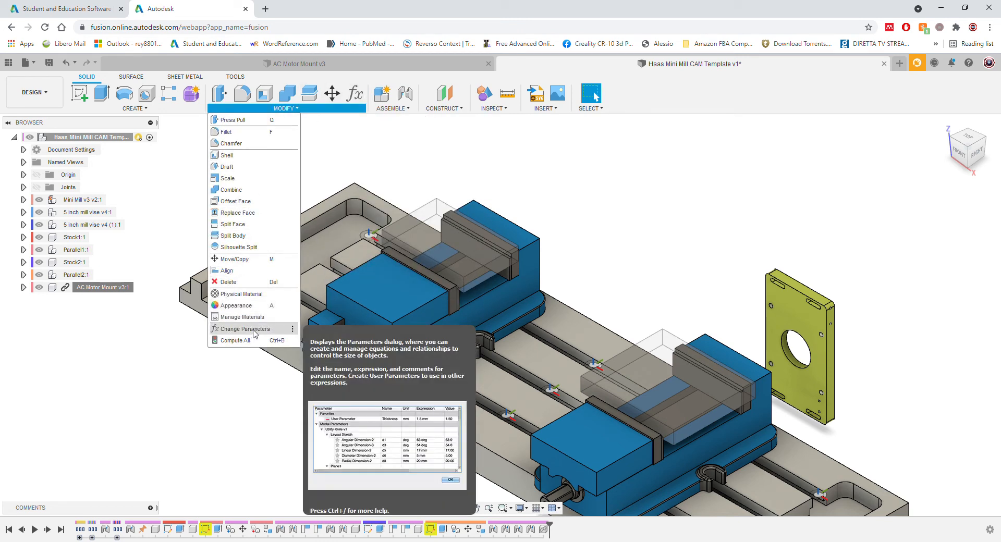
left_click(293, 329)
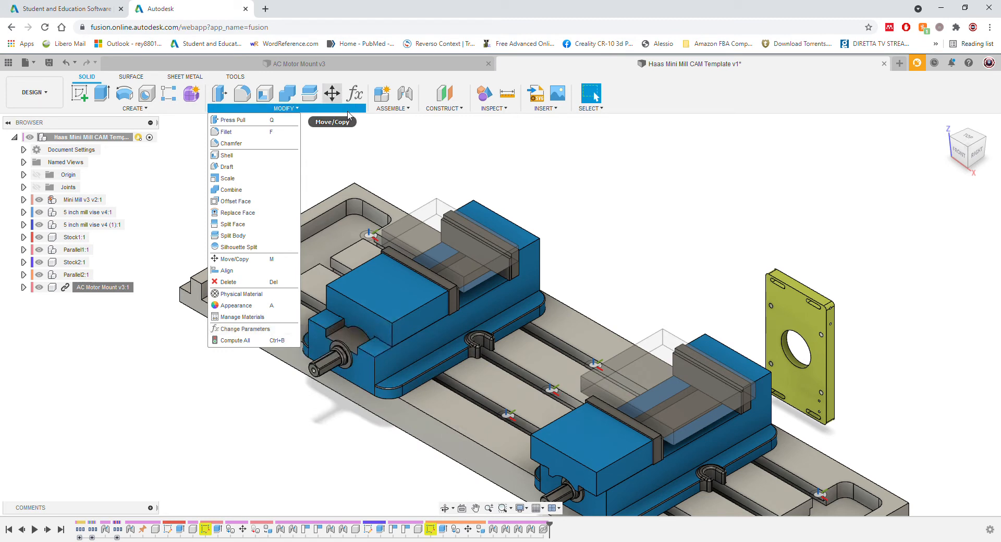
left_click(396, 149)
left_click(356, 94)
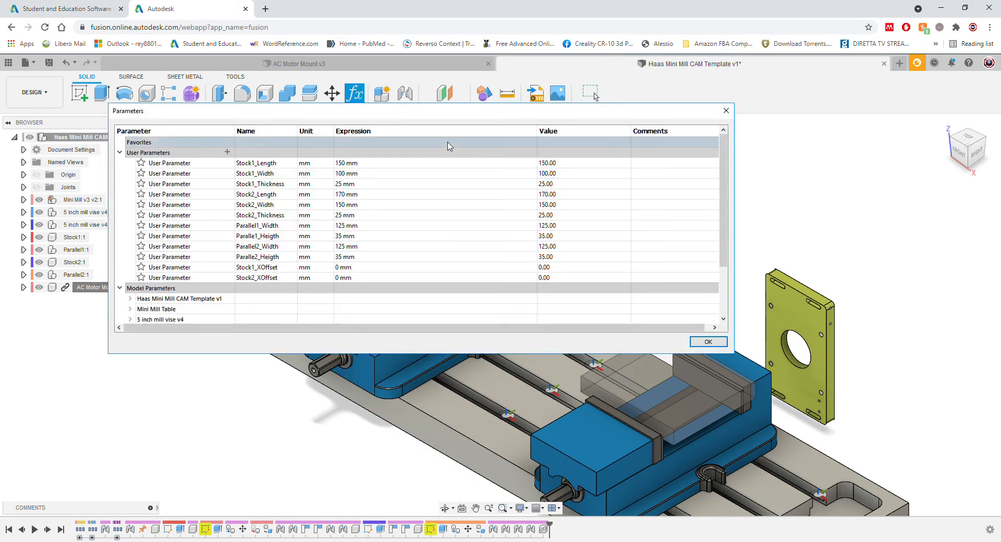
left_click_drag(280, 111, 339, 422)
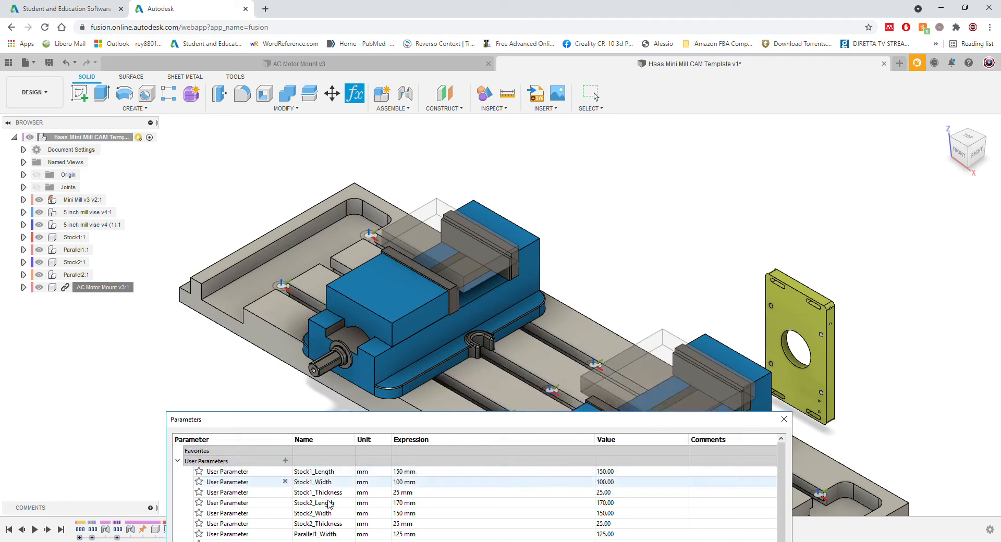
left_click_drag(408, 420, 414, 378)
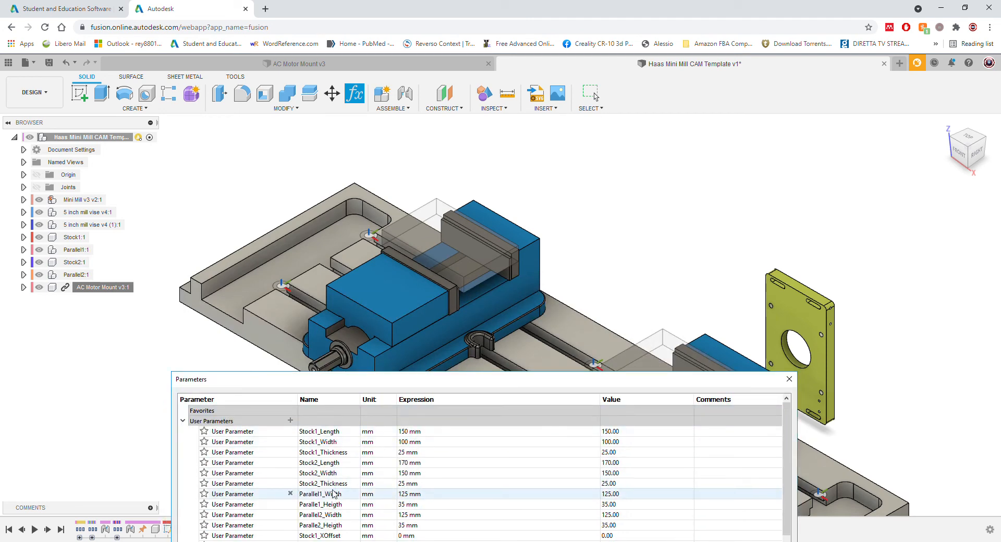
left_click(504, 276)
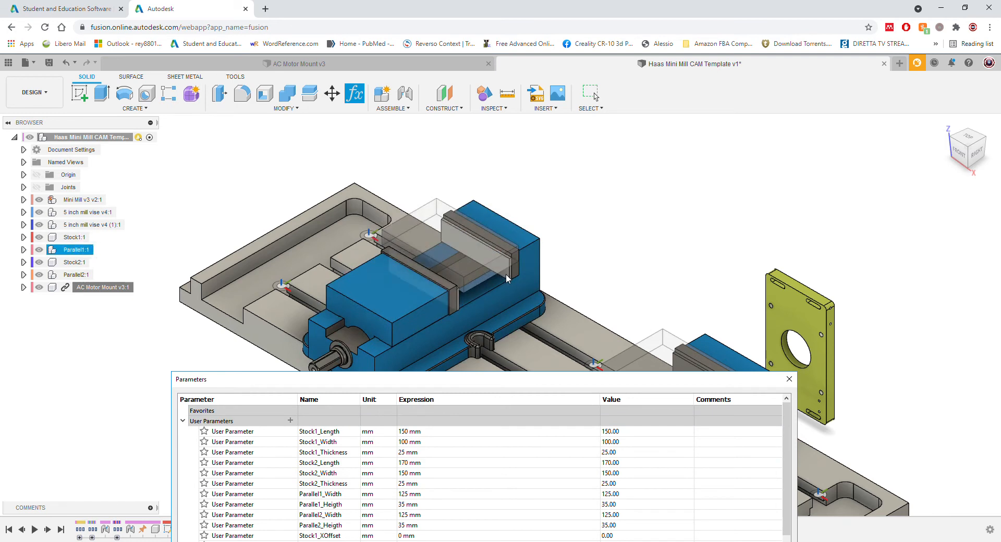
left_click(502, 271)
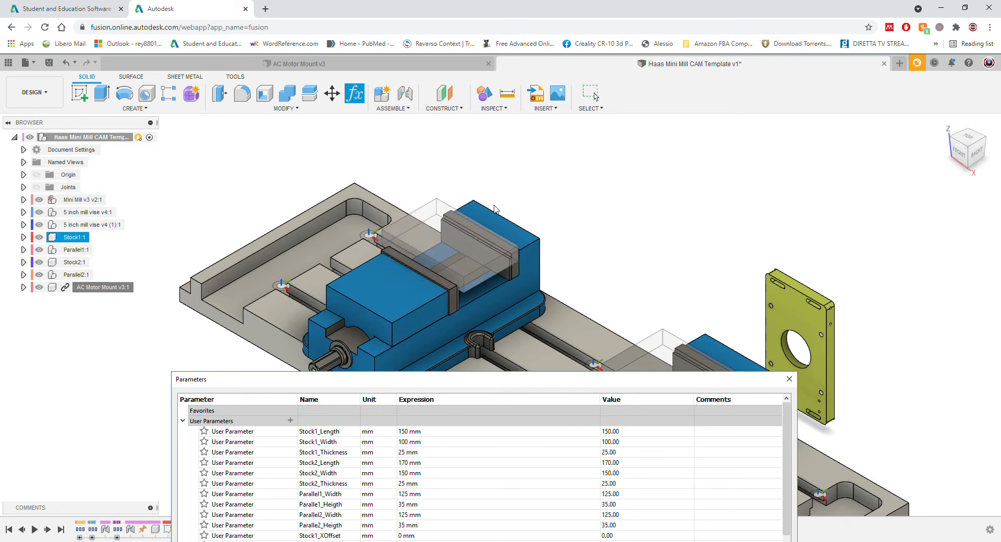
left_click(439, 314)
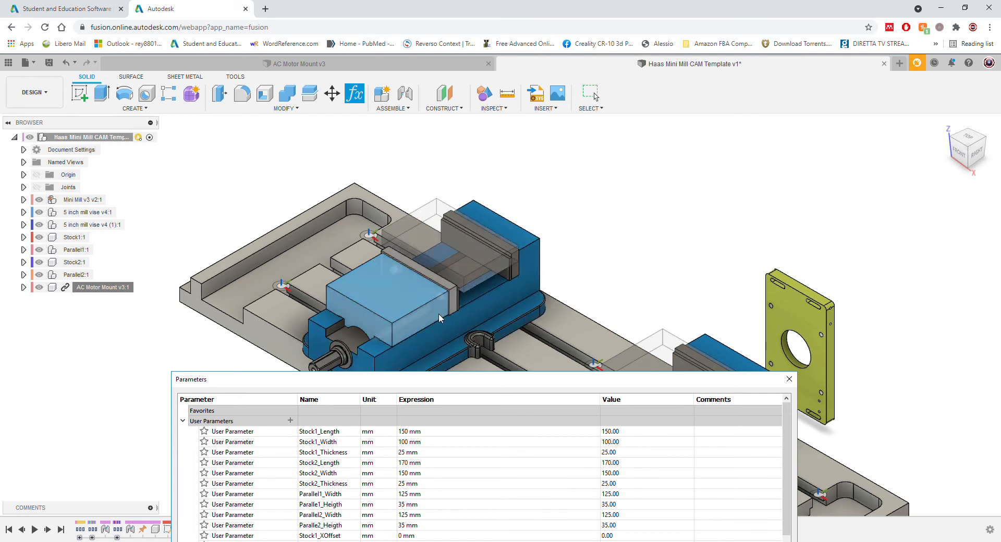
left_click(468, 273)
Step: Set the height parameters of both parallels to 38 mm
scroll(388, 475, "down", 1)
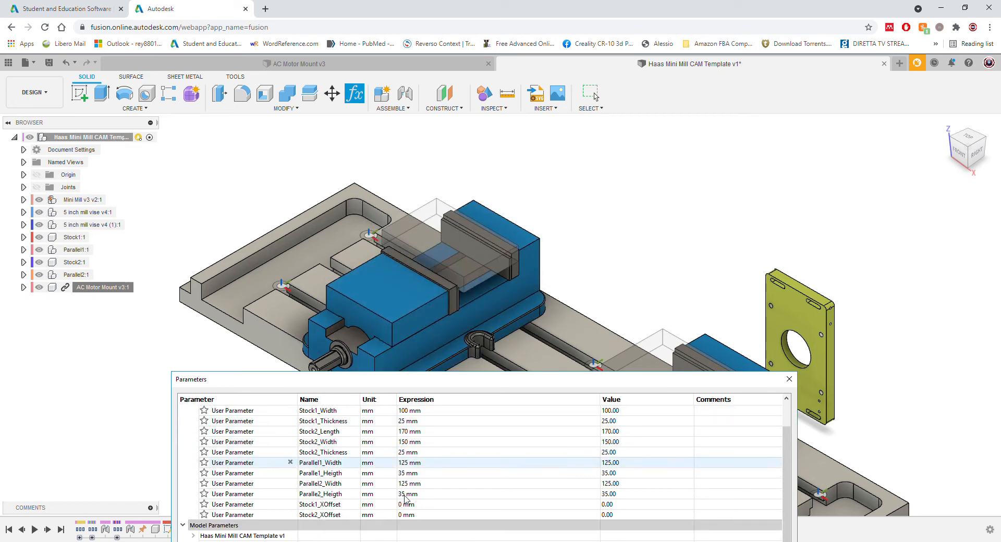
double_click(407, 494)
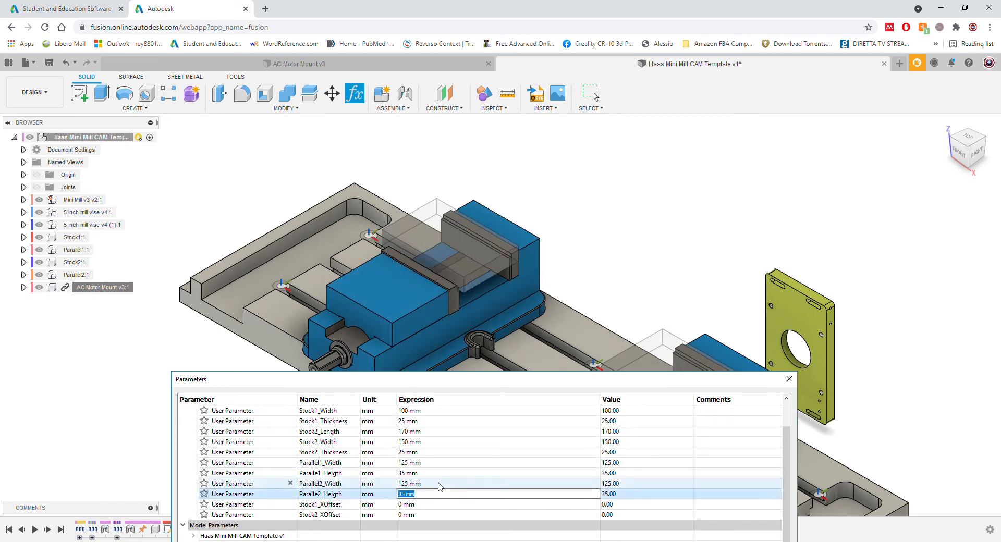
key("Return")
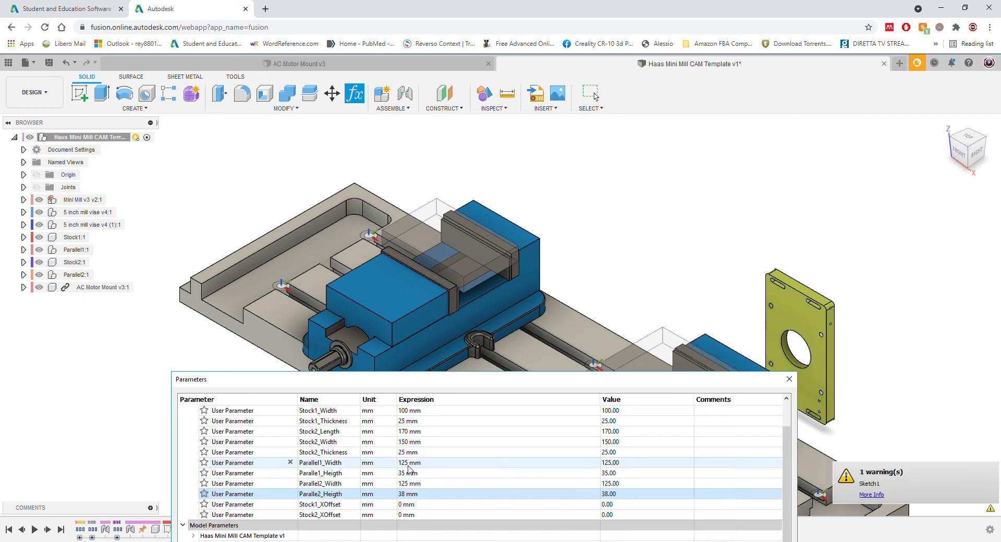
double_click(409, 473)
type("38")
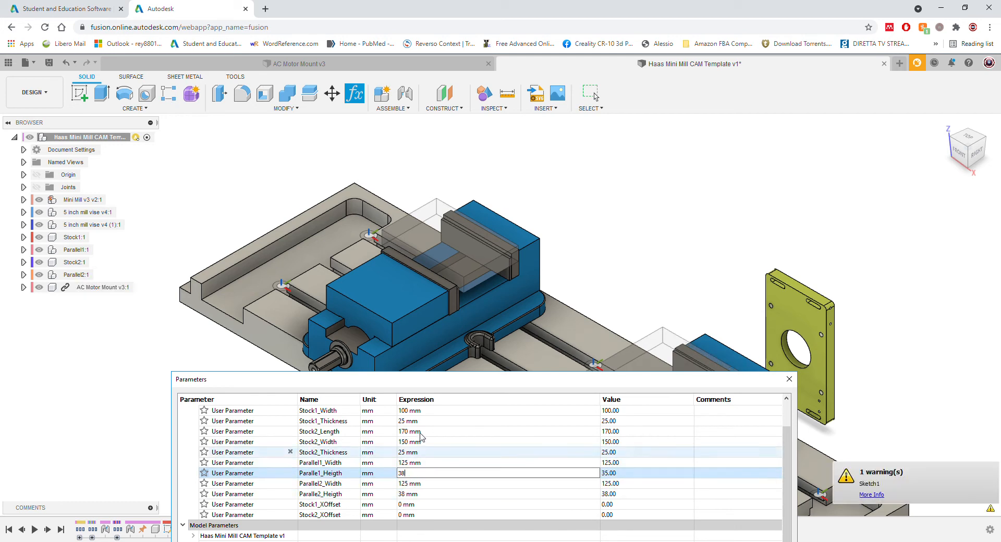
key("Return")
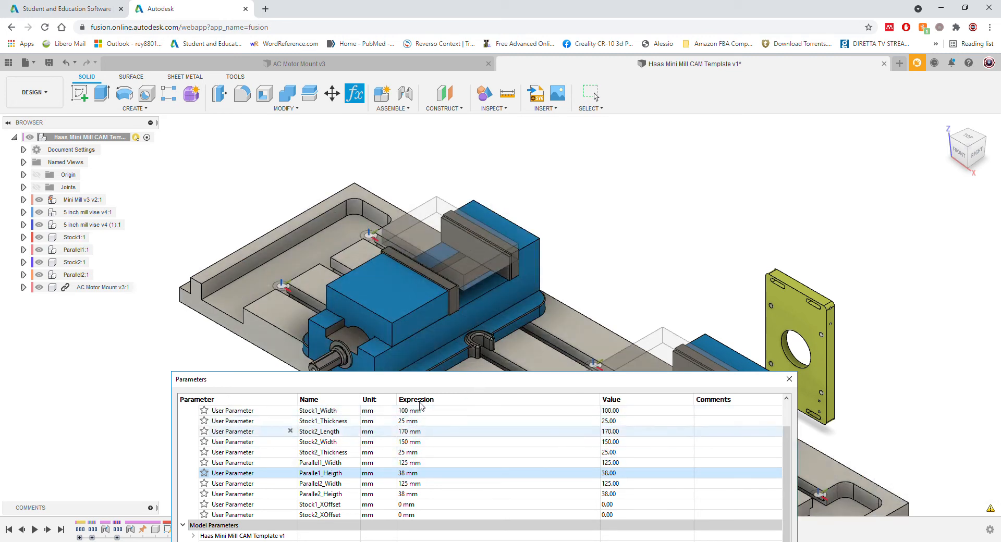
Step: Set Stock1_Length to 190 mm and Stock1_Width to 111 mm
scroll(418, 431, "up", 2)
left_click(456, 426)
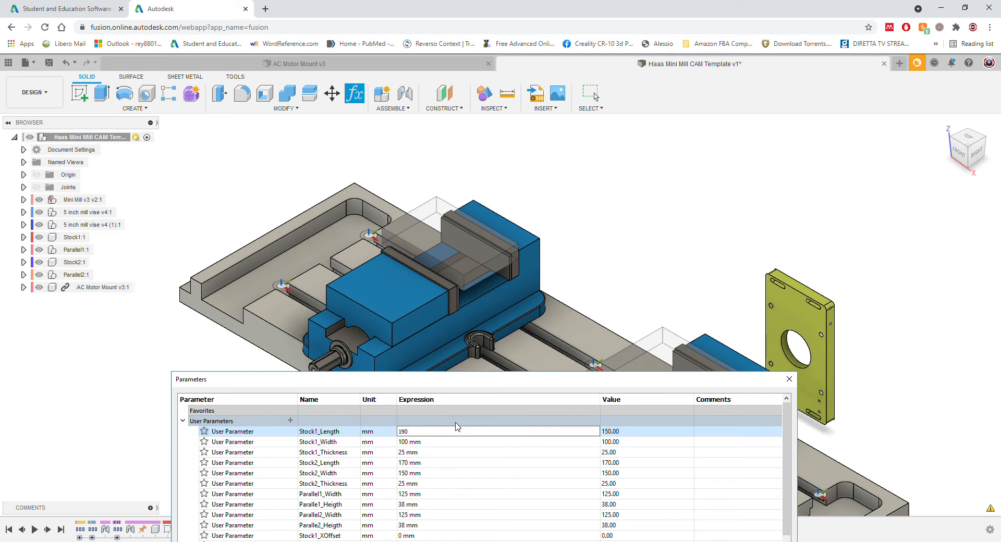
type("190")
key("Return")
left_click(450, 442)
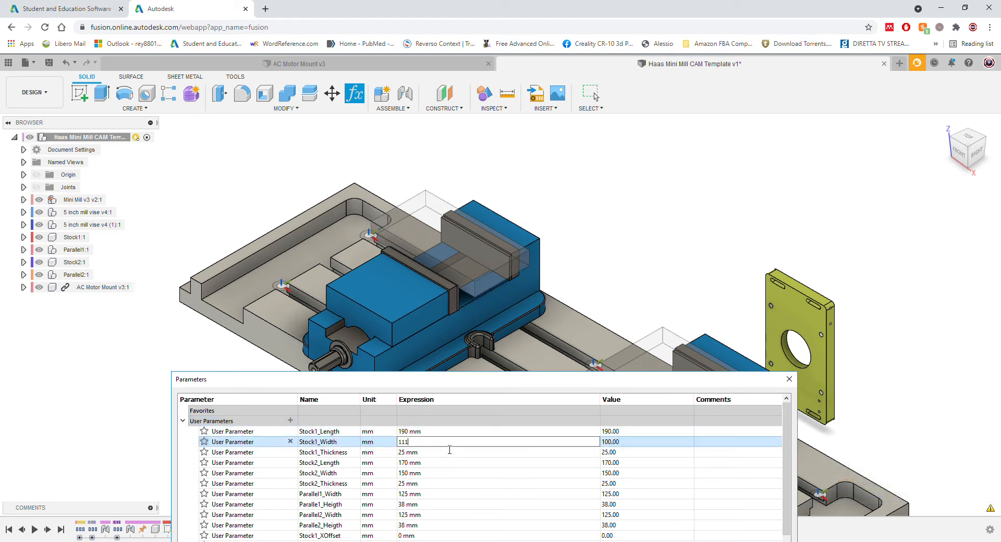
key("Return")
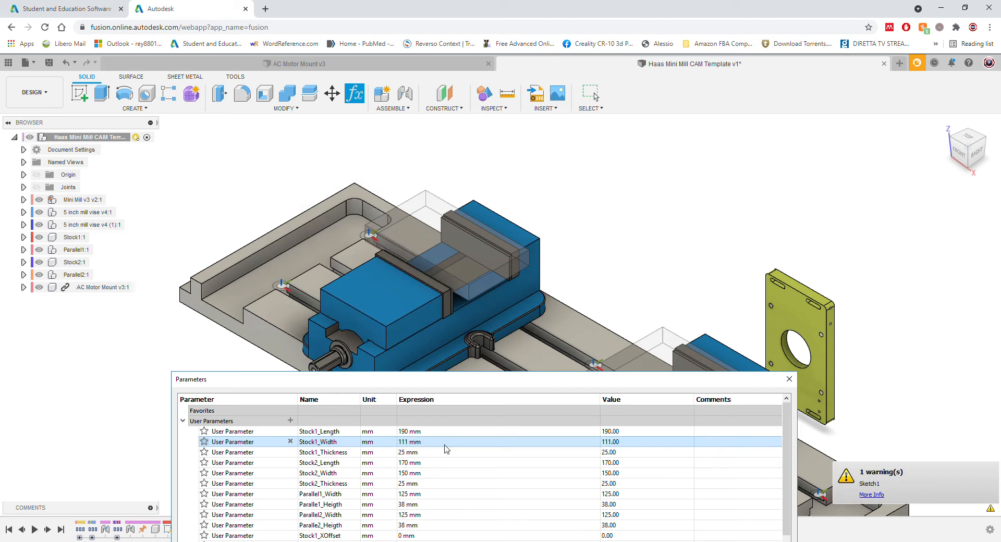
Step: Set Stock1_Width to 120 mm and Stock1_Thickness to 20 mm, and accept the parameters
left_click(451, 443)
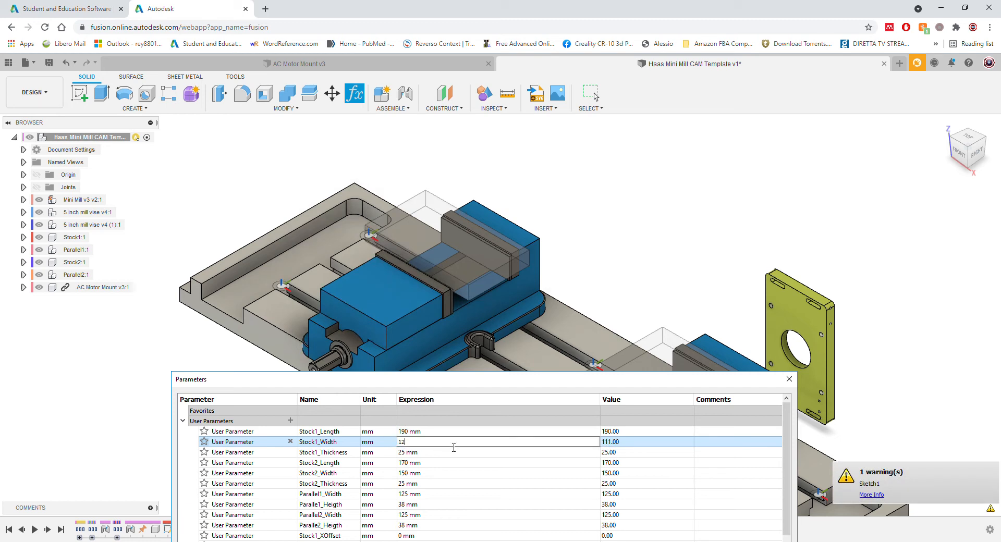
key("Return")
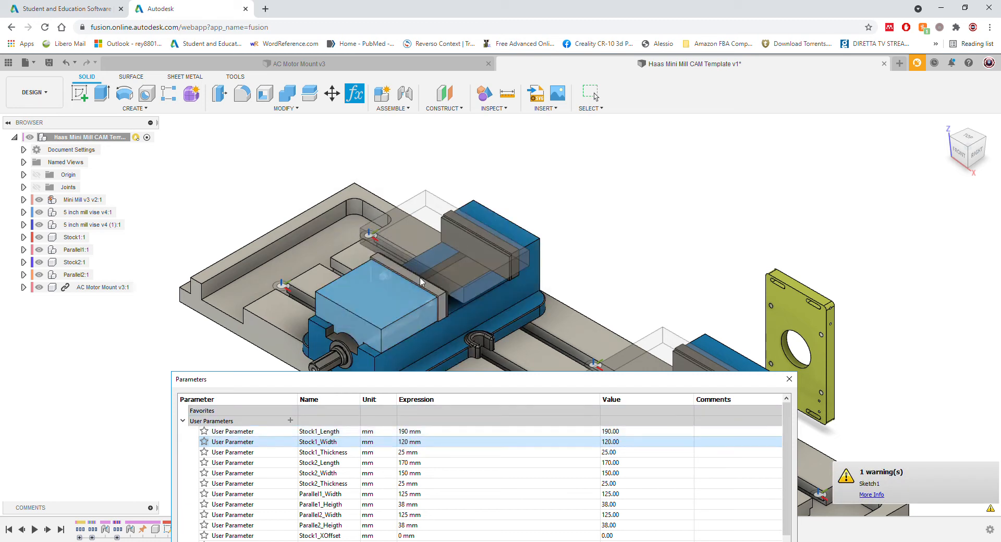
left_click(421, 452)
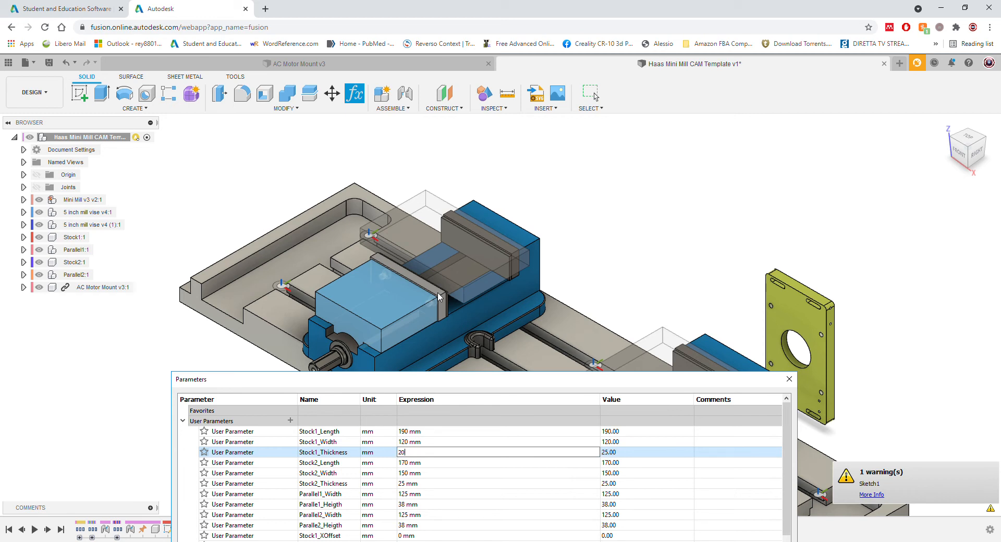
key("Return")
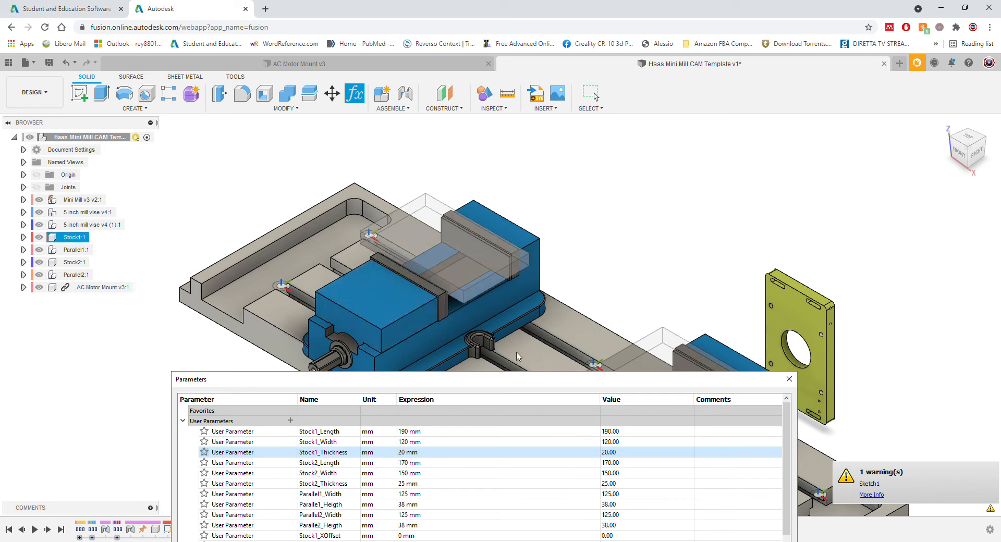
left_click_drag(480, 204, 480, 204)
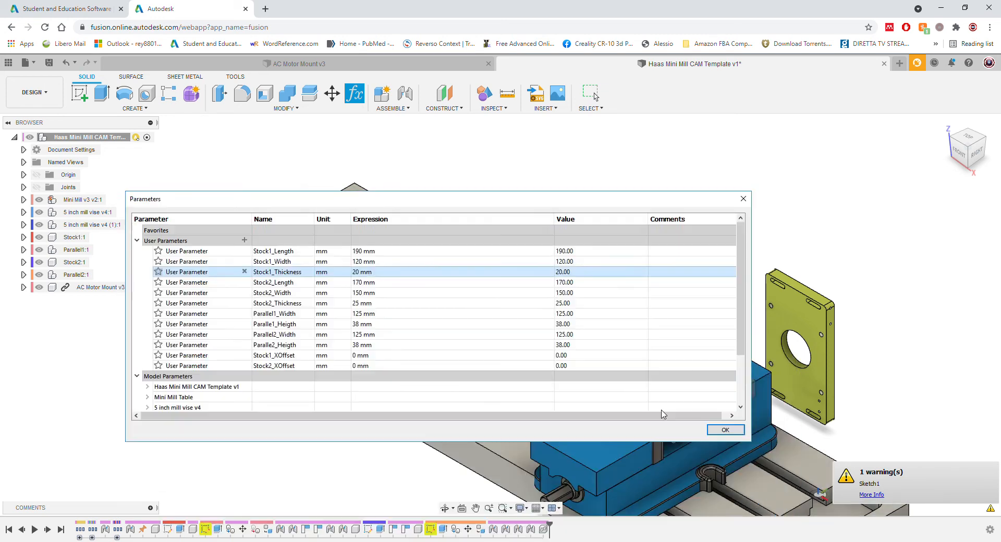
left_click(726, 430)
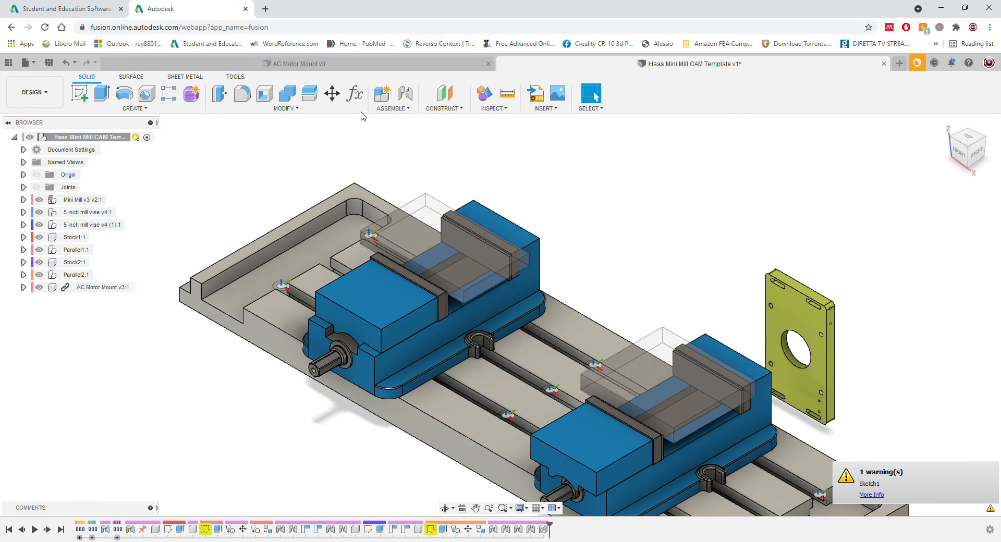
Step: Start a joint from the centre of the AC Motor Mount's large hole to the centre of Stock1's top face
left_click(392, 108)
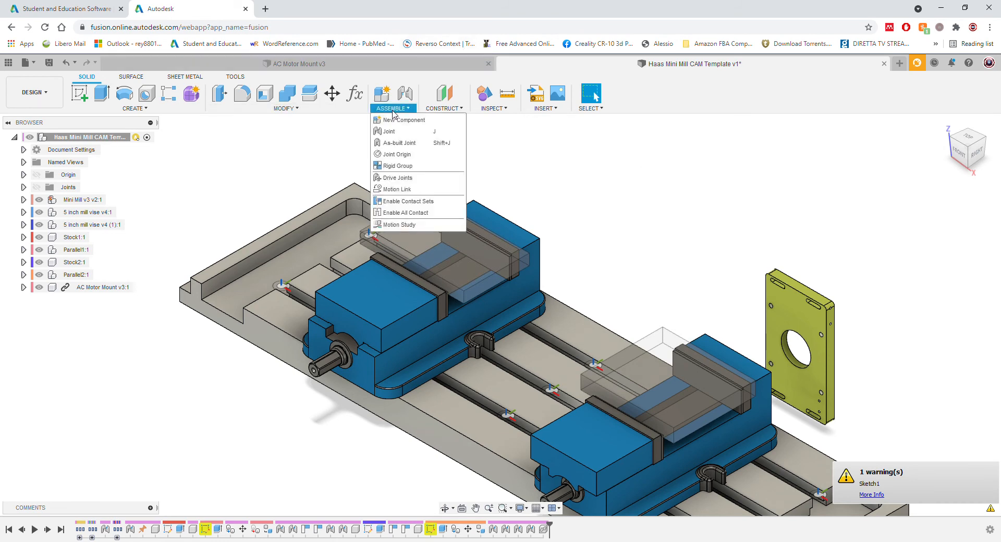
left_click(442, 134)
scroll(796, 323, "up", 3)
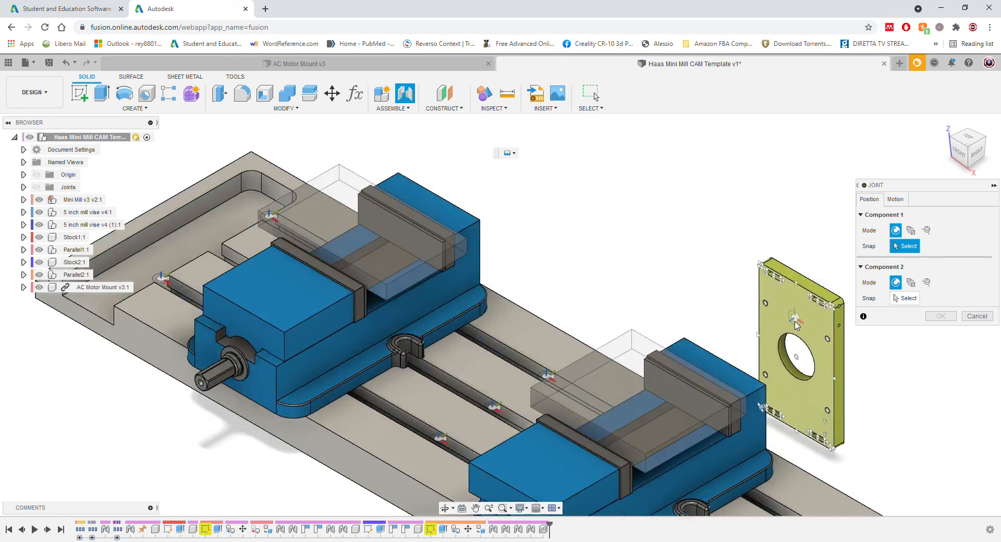
scroll(796, 315, "up", 3)
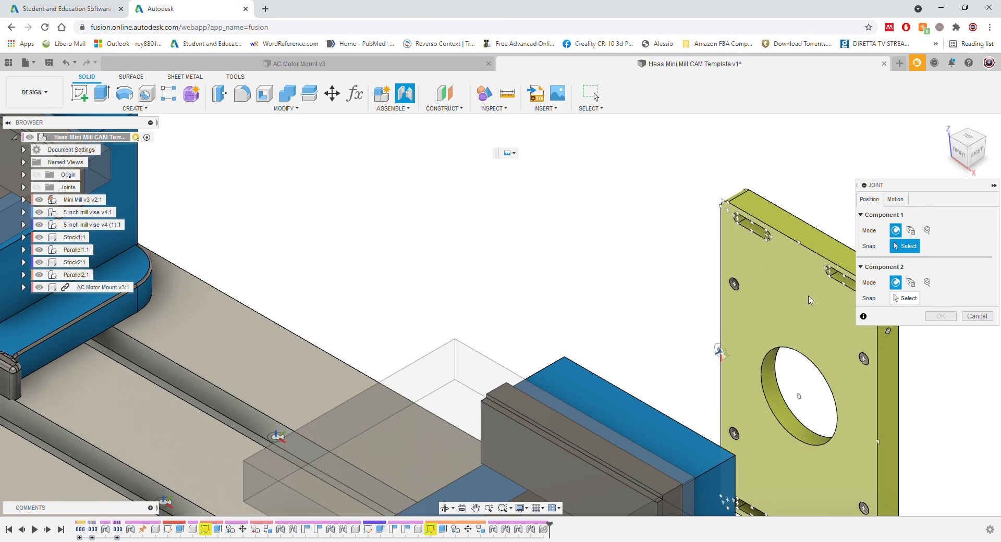
left_click(800, 404)
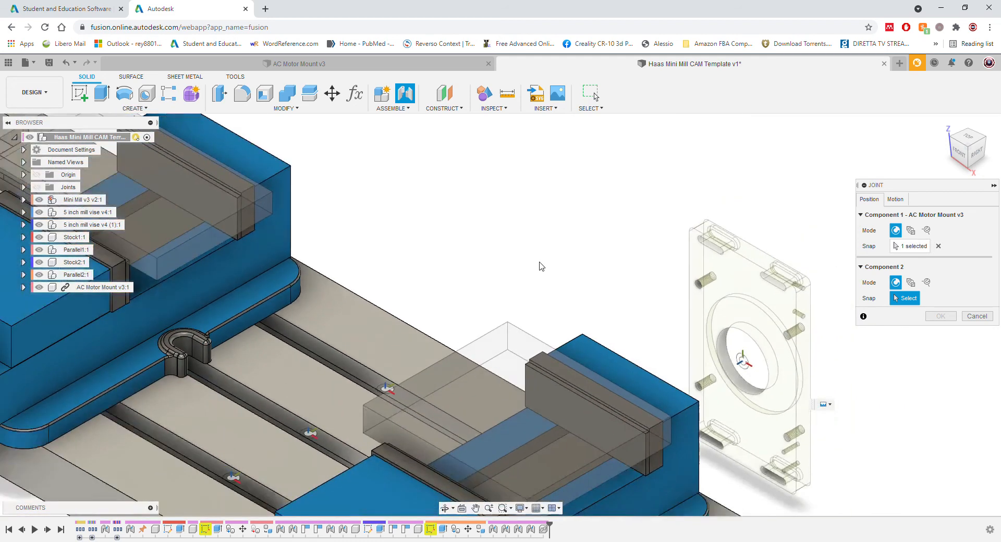
scroll(521, 255, "down", 3)
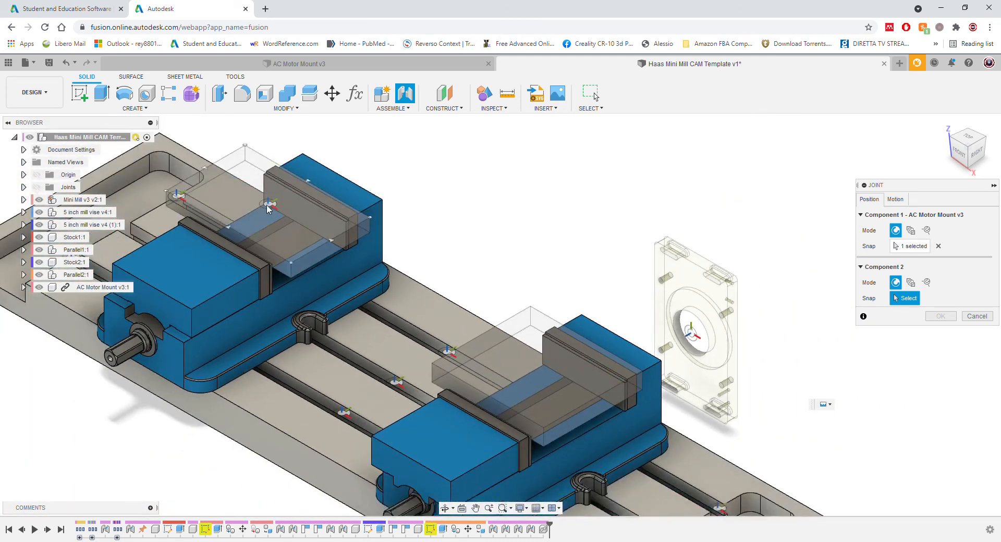
left_click(268, 205)
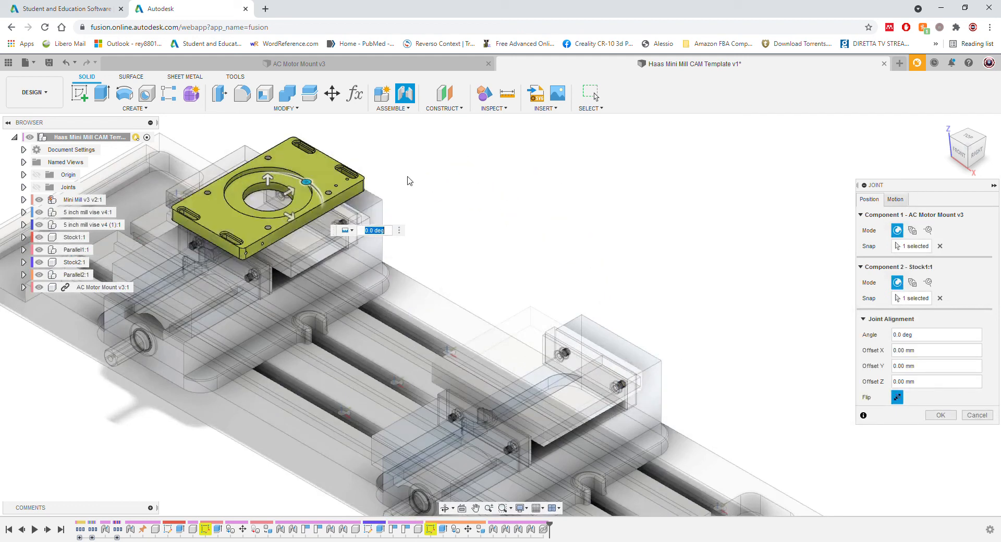
Step: Set the joint alignment angle to 90 deg and review the joint's Rigid motion type
type("90")
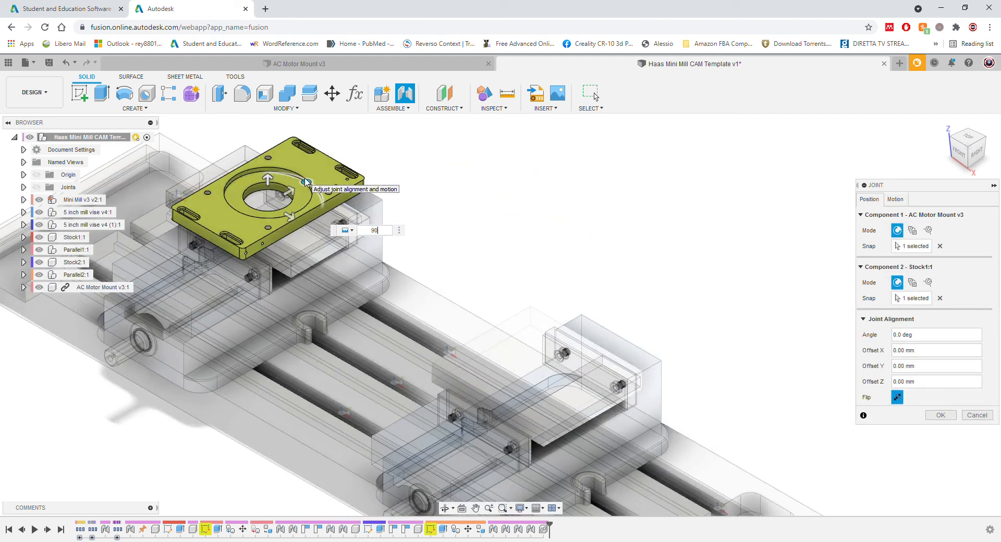
left_click(894, 199)
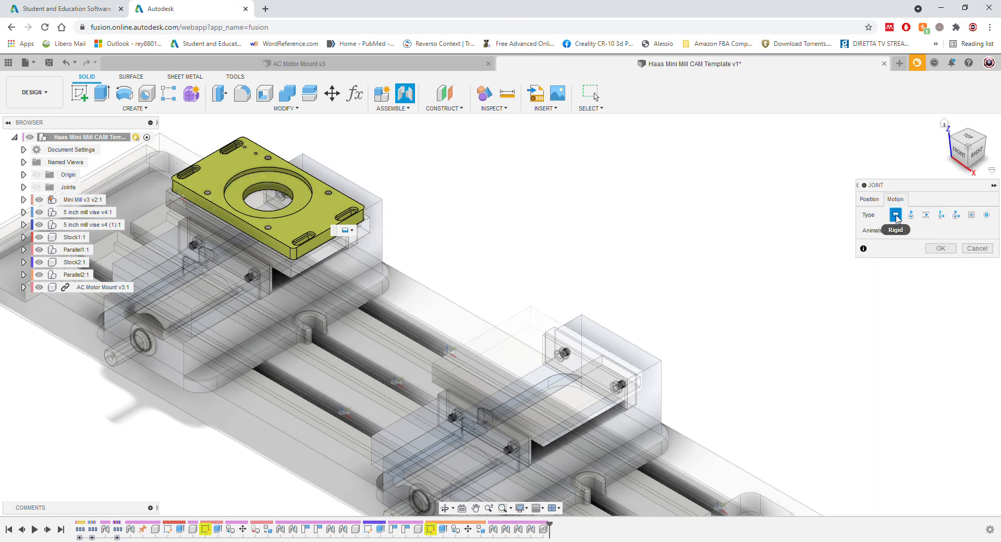
left_click(870, 205)
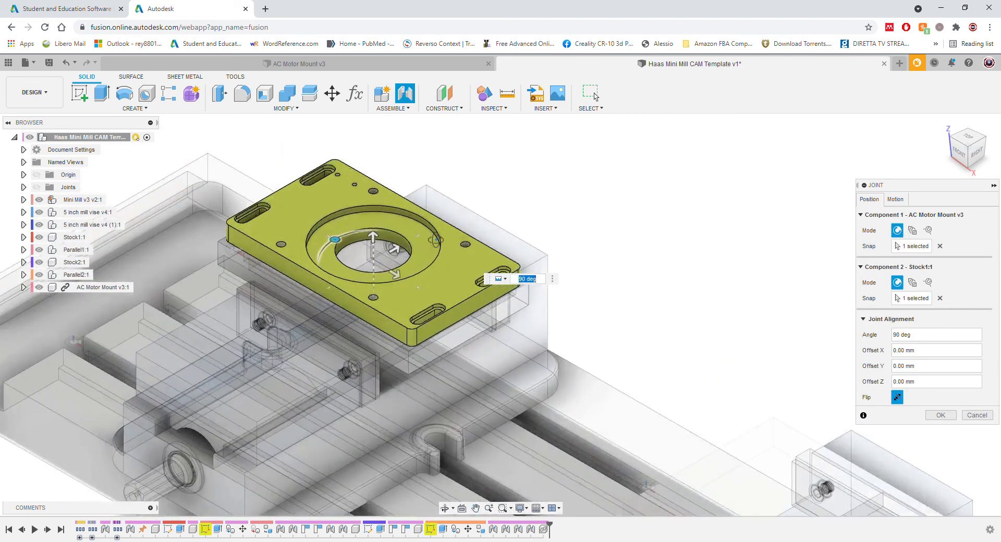
Step: Replace the AC Motor Mount's joint snap with the centre of the circular bore on its opposite, recessed face
middle_click_drag(439, 223, 422, 245, "shift")
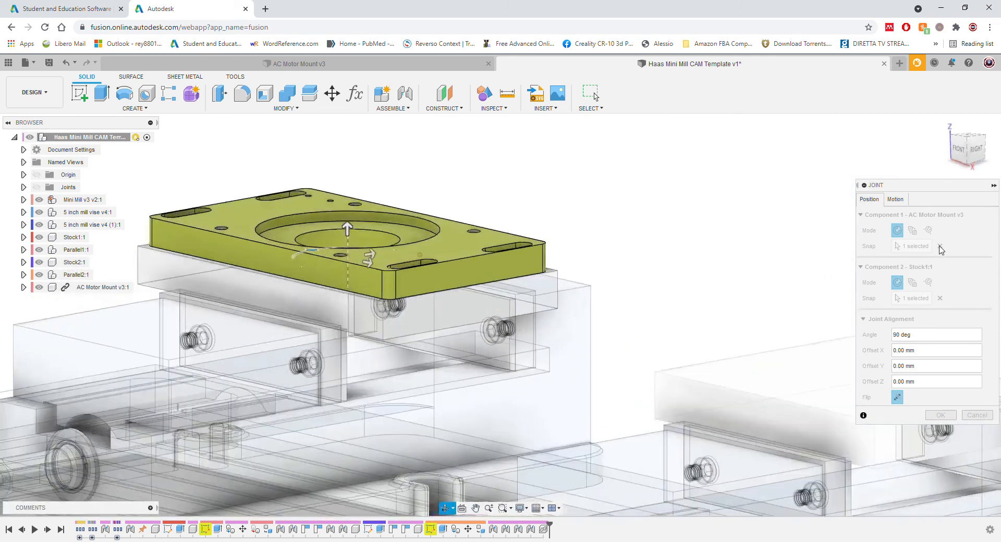
left_click(940, 246)
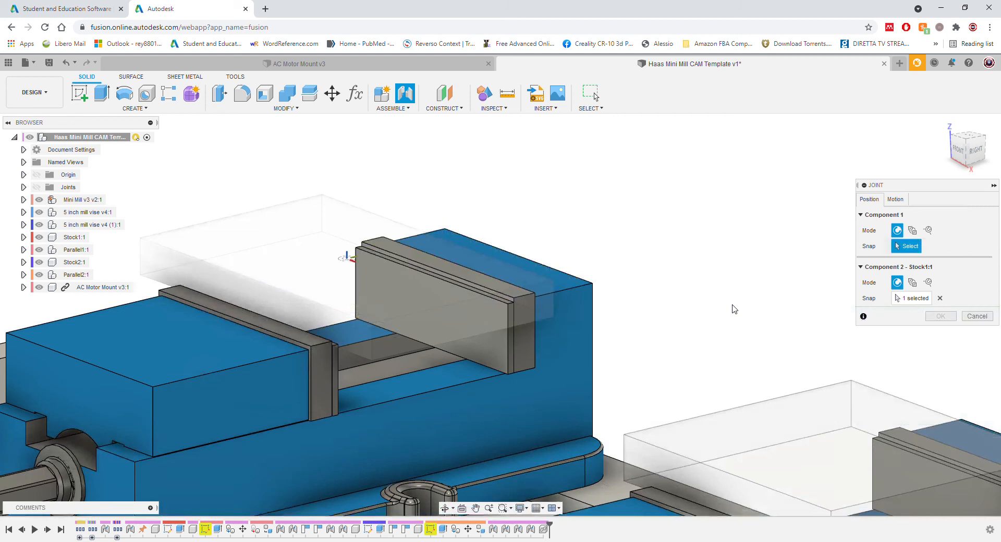
scroll(734, 308, "down", 8)
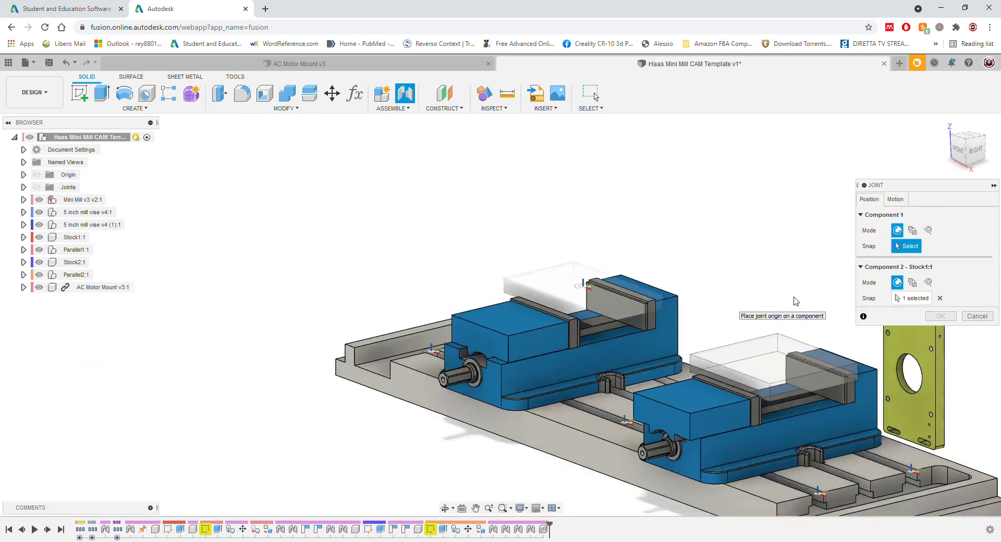
middle_click_drag(732, 305, 737, 333, "shift")
middle_click_drag(672, 395, 663, 399, "shift")
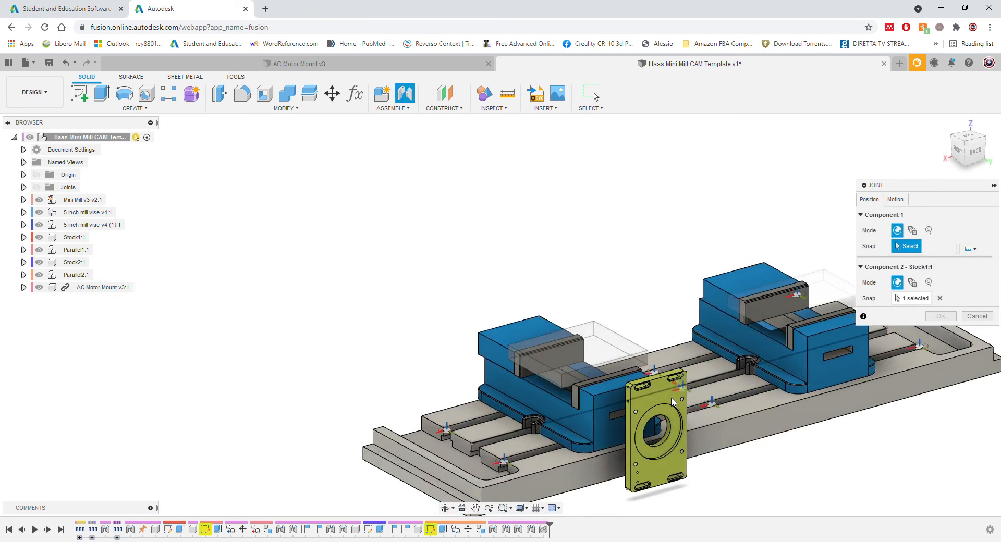
left_click(658, 429)
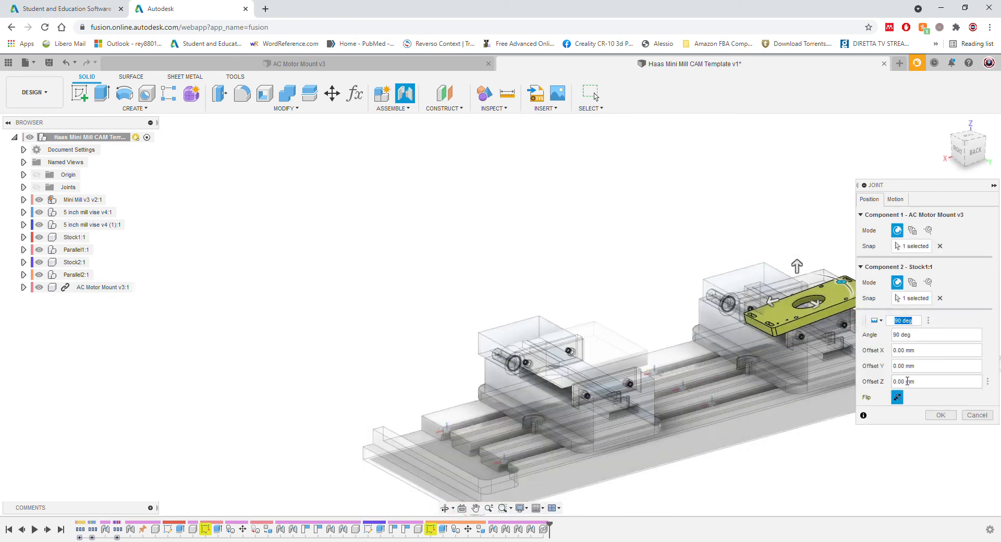
Step: Flip the joint direction so the AC Motor Mount sits within the thickness of Stock1
middle_click_drag(755, 379, 865, 354, "shift")
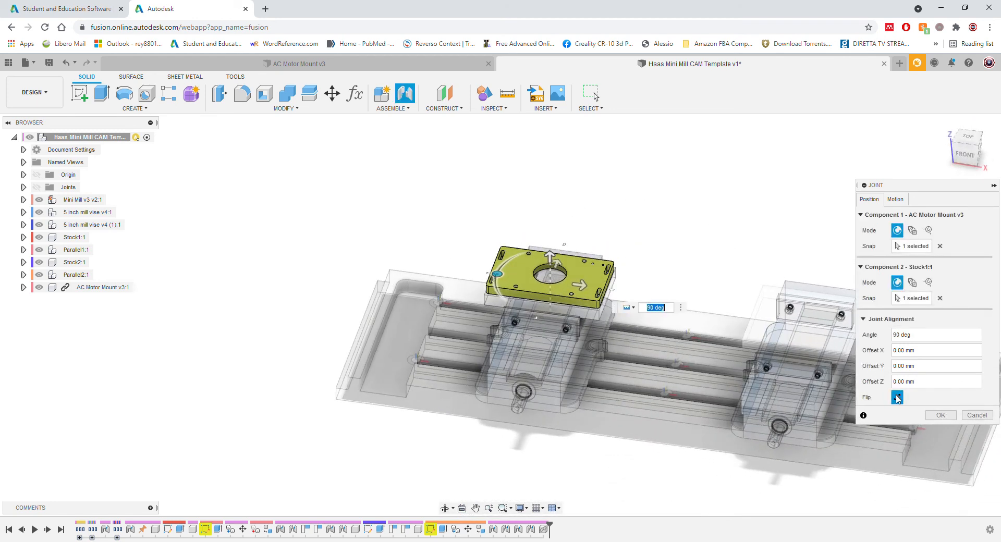
middle_click_drag(669, 283, 561, 319, "shift")
scroll(560, 315, "up", 6)
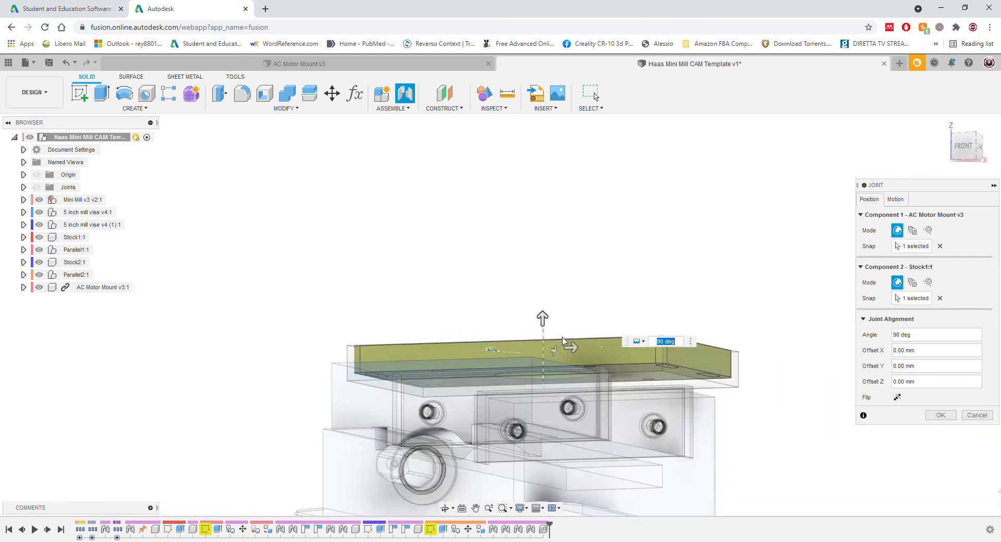
middle_click_drag(572, 297, 578, 356, "shift")
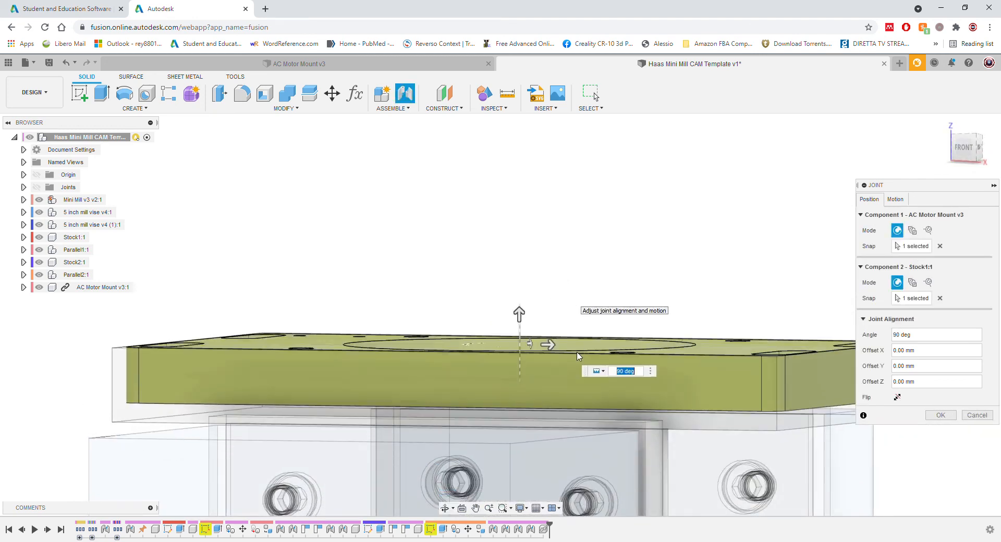
Step: Offset the AC Motor Mount by -0.2 mm in Z from Stock1's top face and accept the joint
left_click(519, 313)
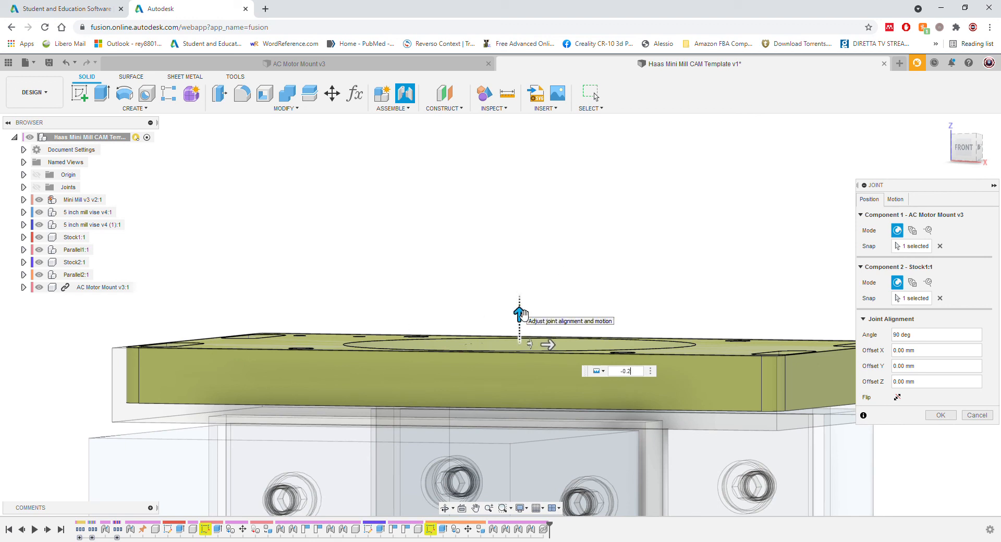
key("Return")
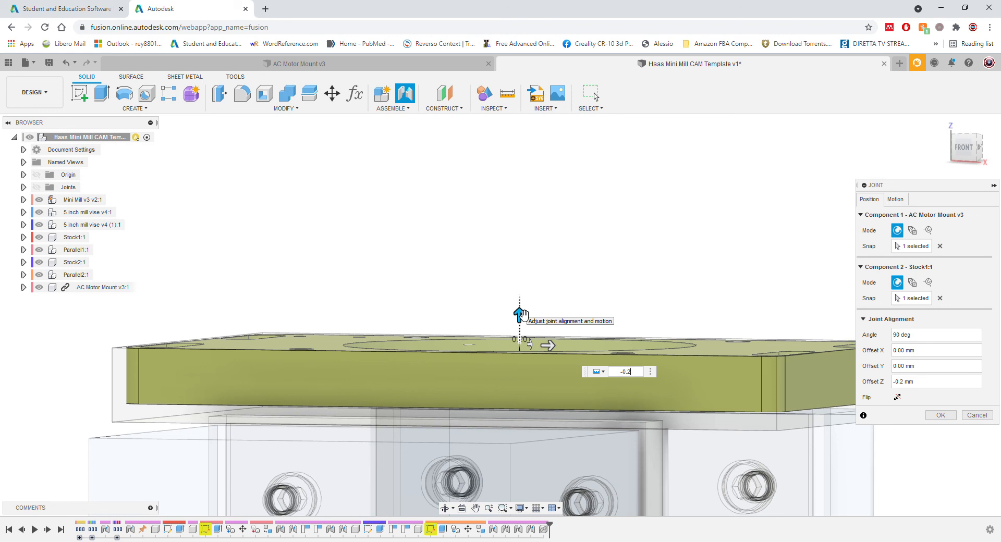
key("Escape")
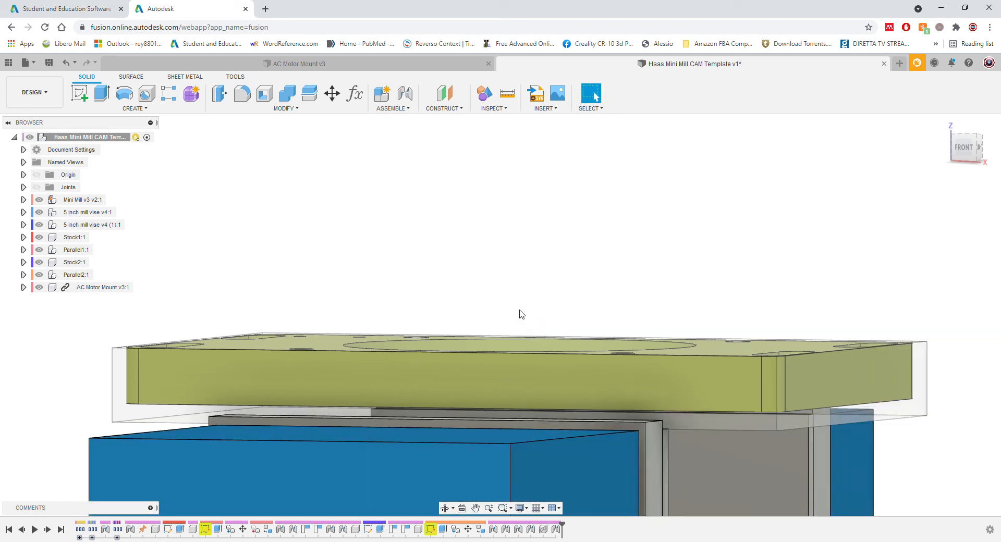
Step: Compare the AC Motor Mount with Stock1 shown and hidden above the first vise, and leave Stock1 hidden
mouse_move(510, 287)
middle_mouse_down("shift")
mouse_move(519, 306)
mouse_move(512, 302)
middle_mouse_up("shift")
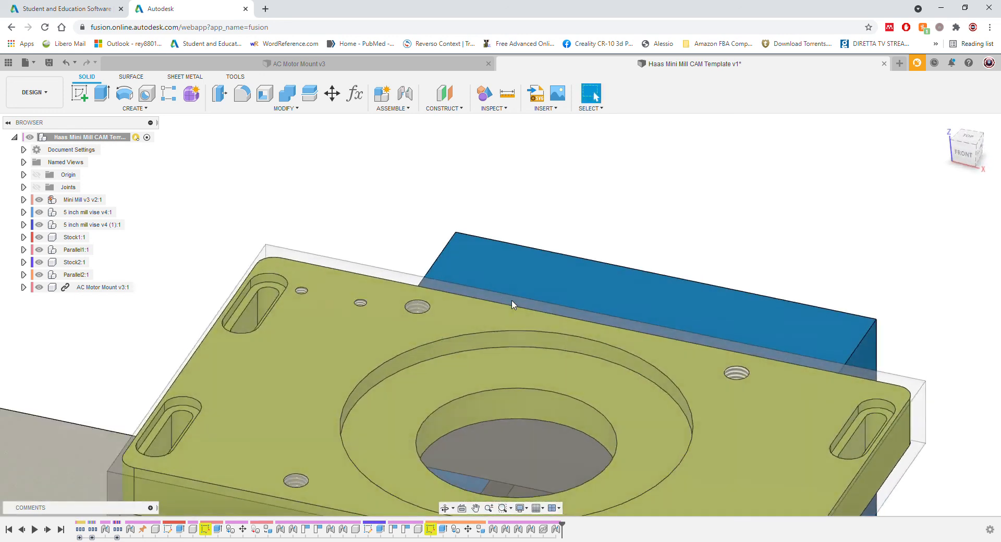
scroll(512, 301, "down", 2)
scroll(511, 304, "down", 3)
left_click(39, 238)
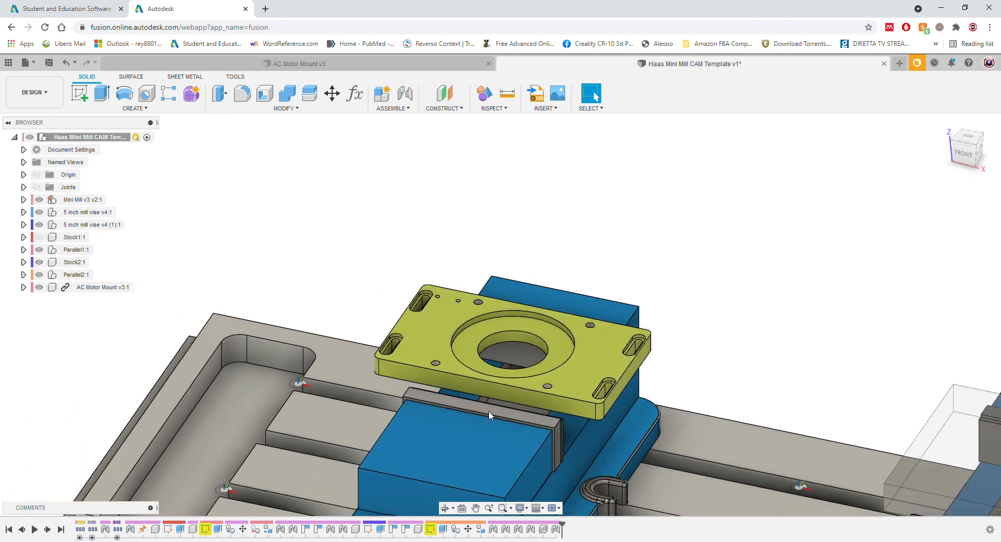
middle_click_drag(764, 326, 713, 271)
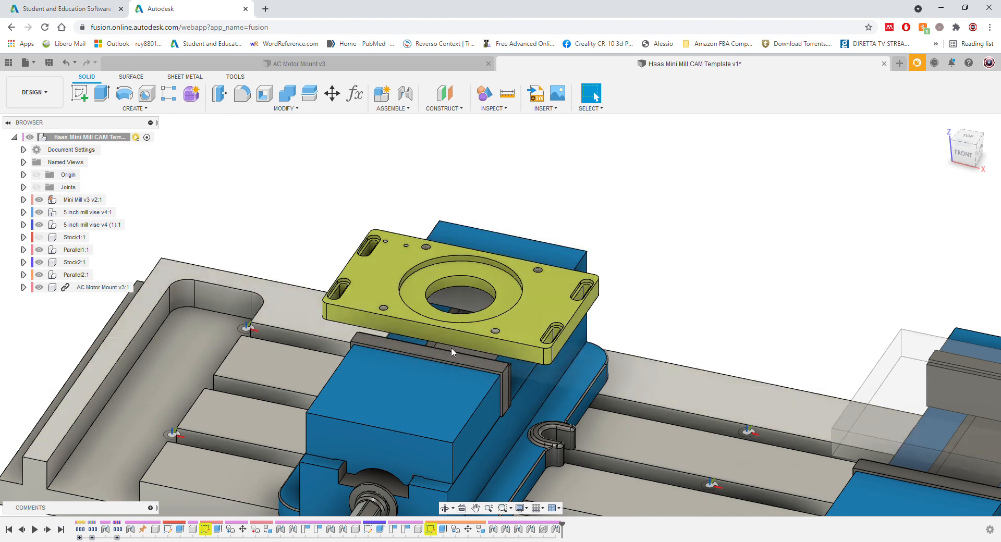
left_click(40, 238)
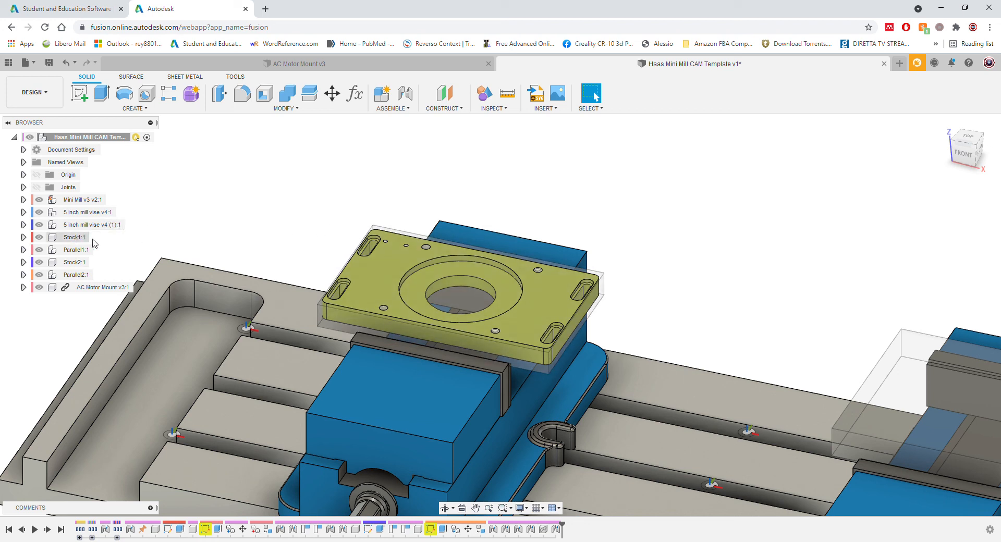
left_click(39, 237)
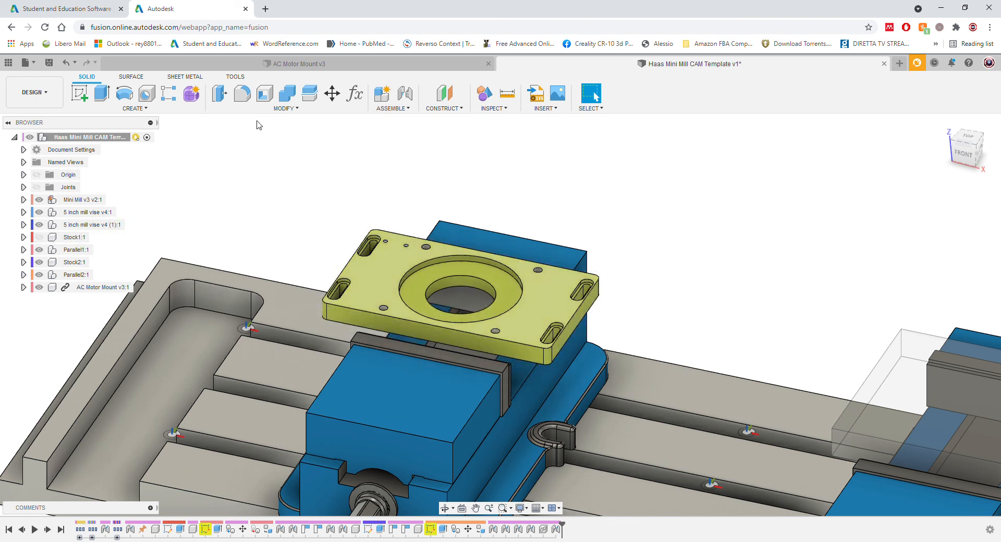
Step: Switch to the Manufacture workspace and select the Op1 setup with work offset 1
left_click(53, 96)
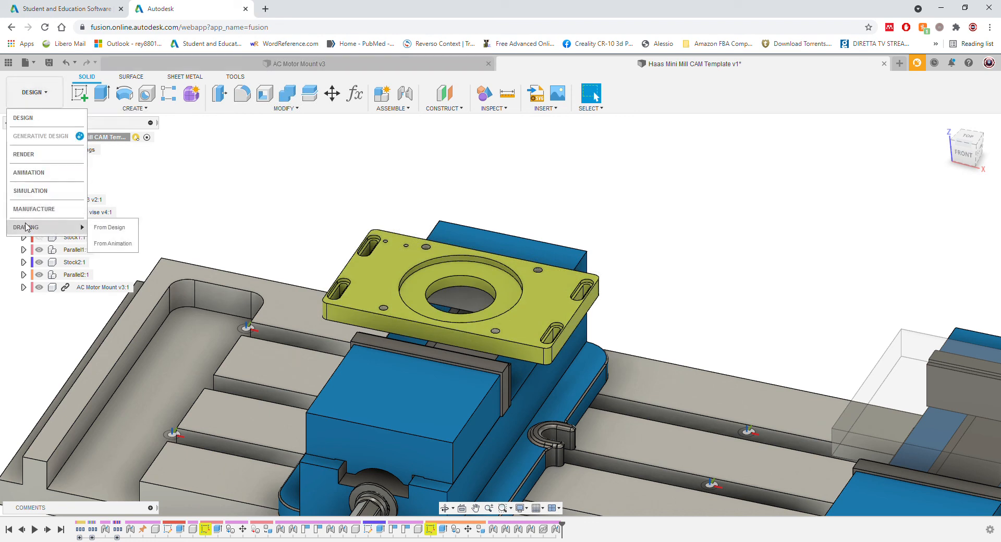
left_click(51, 209)
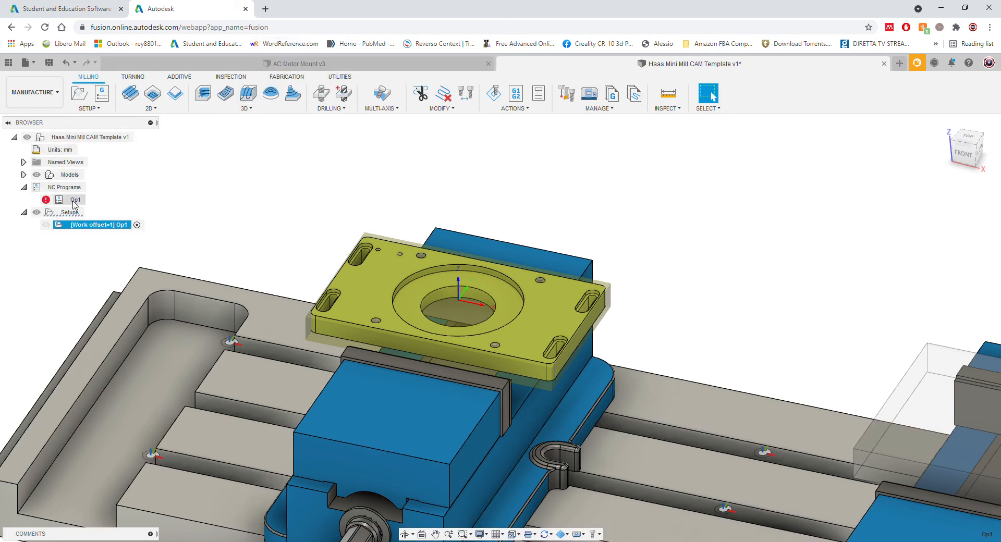
left_click(73, 201)
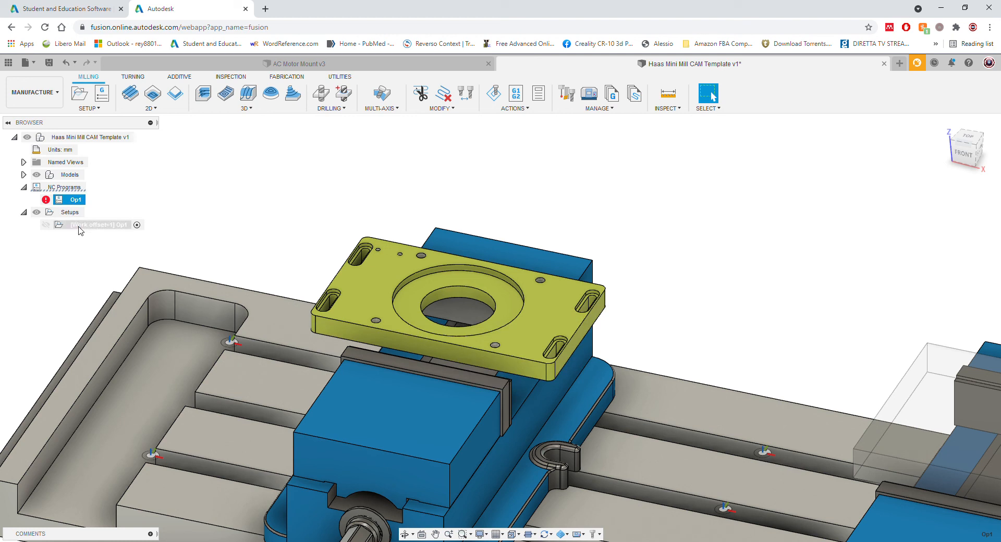
left_click(123, 227)
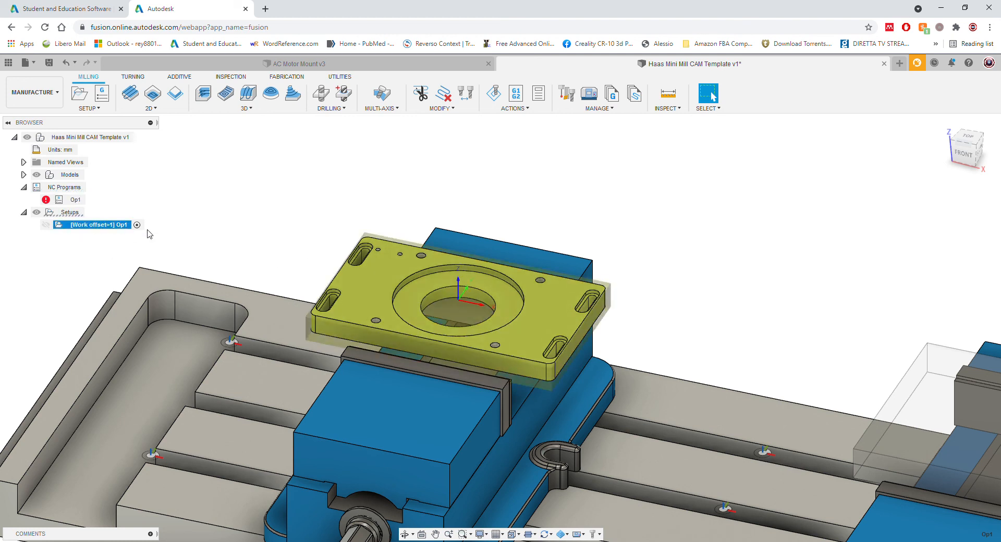